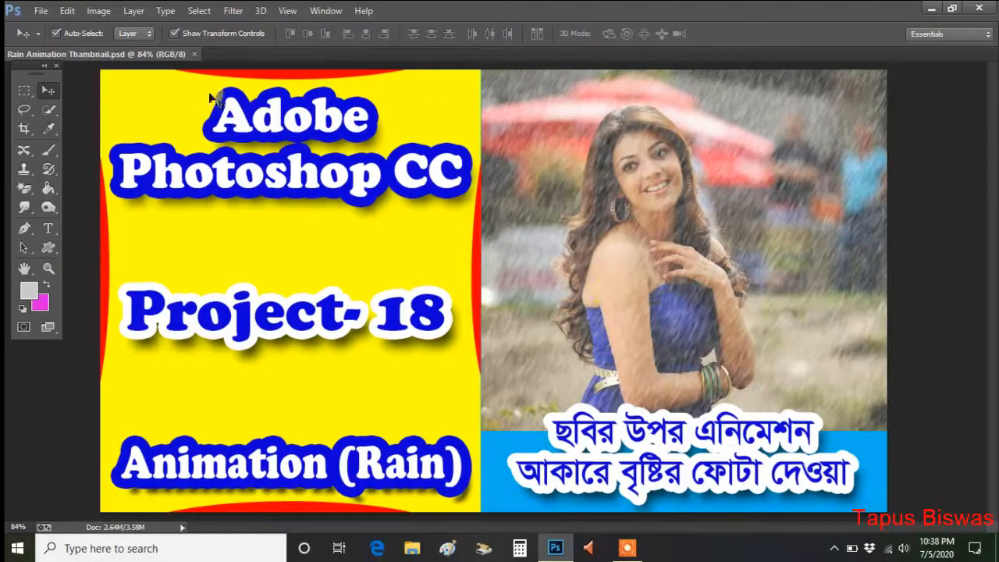
Close the Rain Animation Thumbnail document and open "kajal agarwal hd photos" from the Picture\Femal folder on drive E.
{"action": "left_click", "coordinate": [194, 54]}
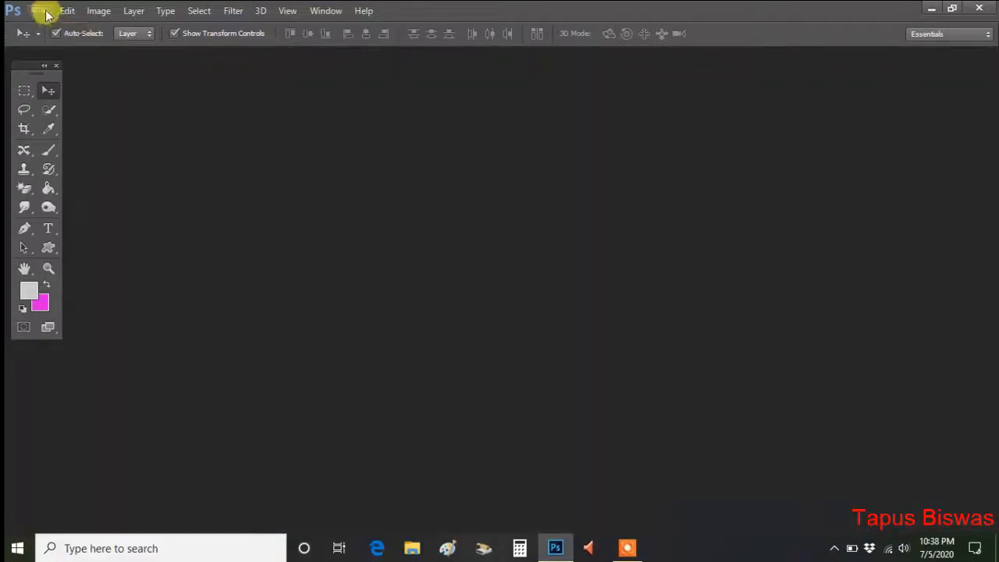
{"action": "left_click", "coordinate": [41, 11]}
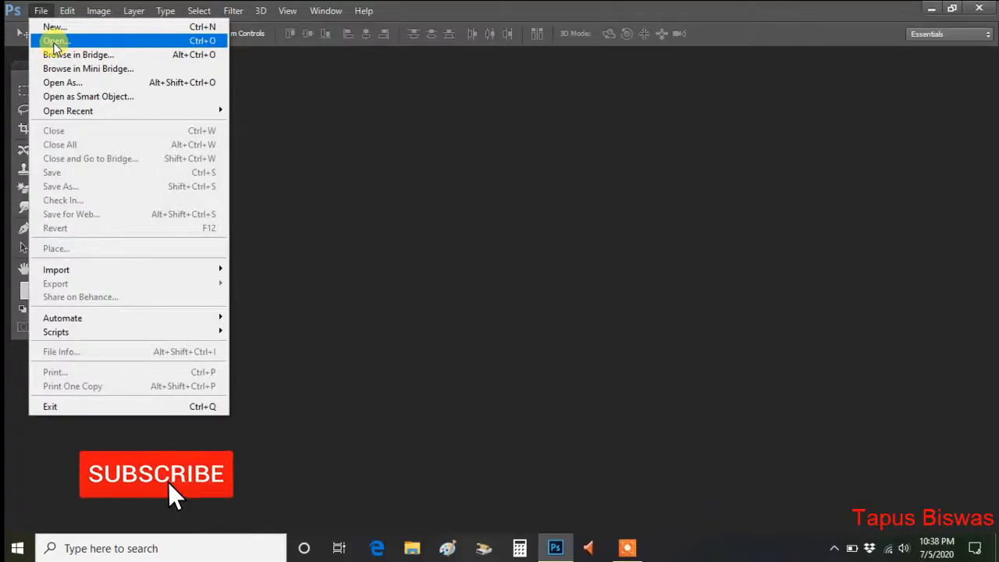
{"action": "left_click", "coordinate": [53, 42]}
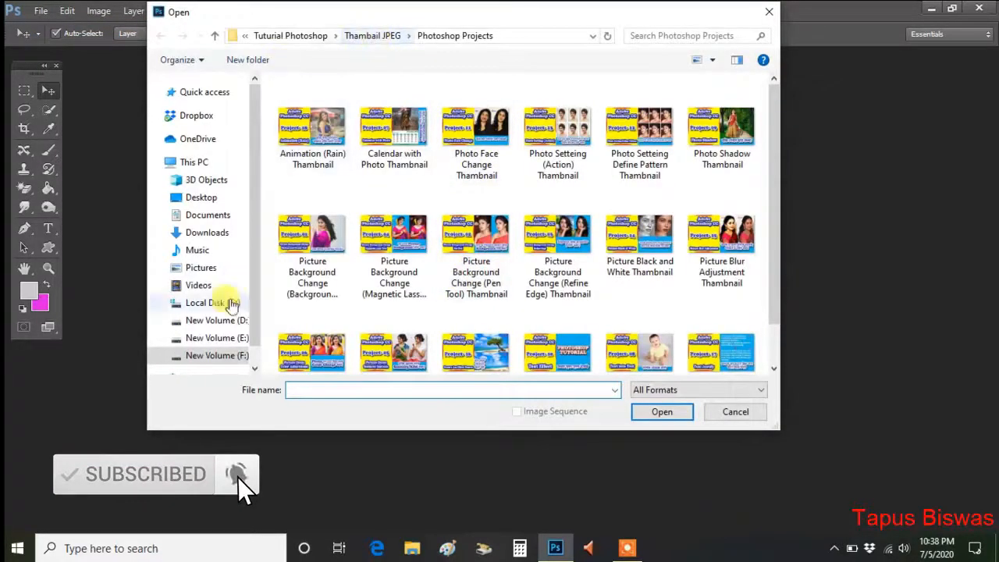
{"action": "left_click", "coordinate": [218, 338]}
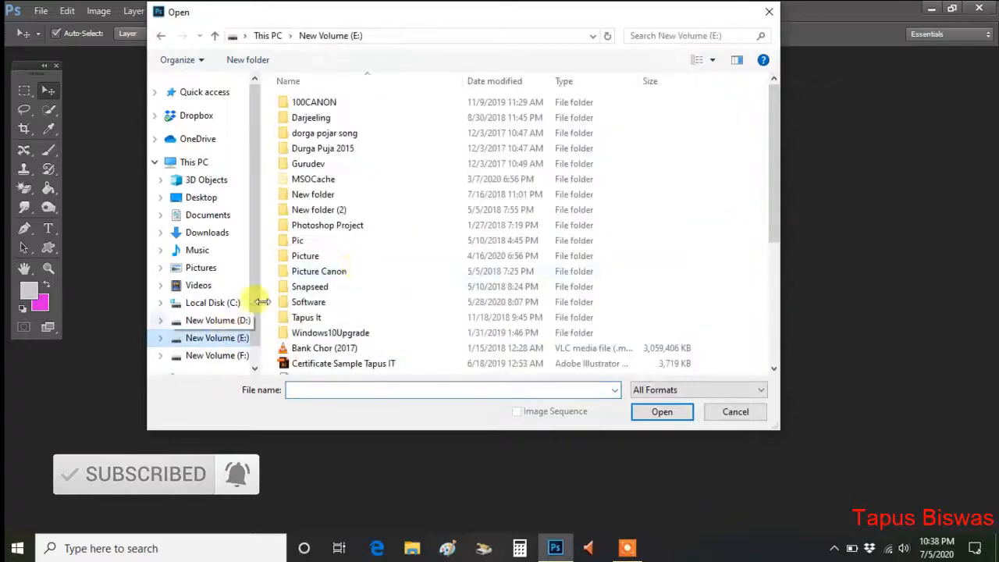
{"action": "double_click", "coordinate": [318, 256]}
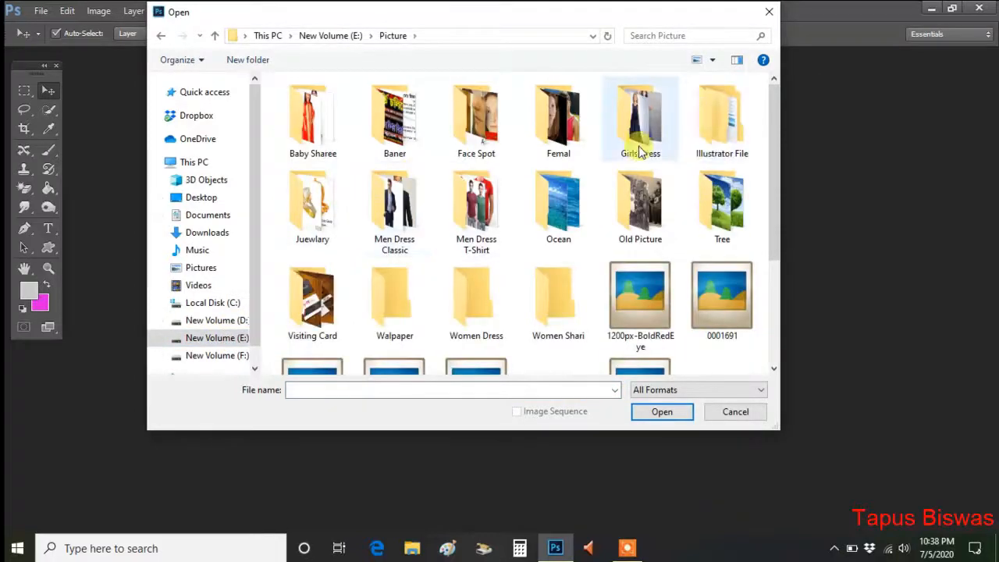
{"action": "double_click", "coordinate": [566, 141]}
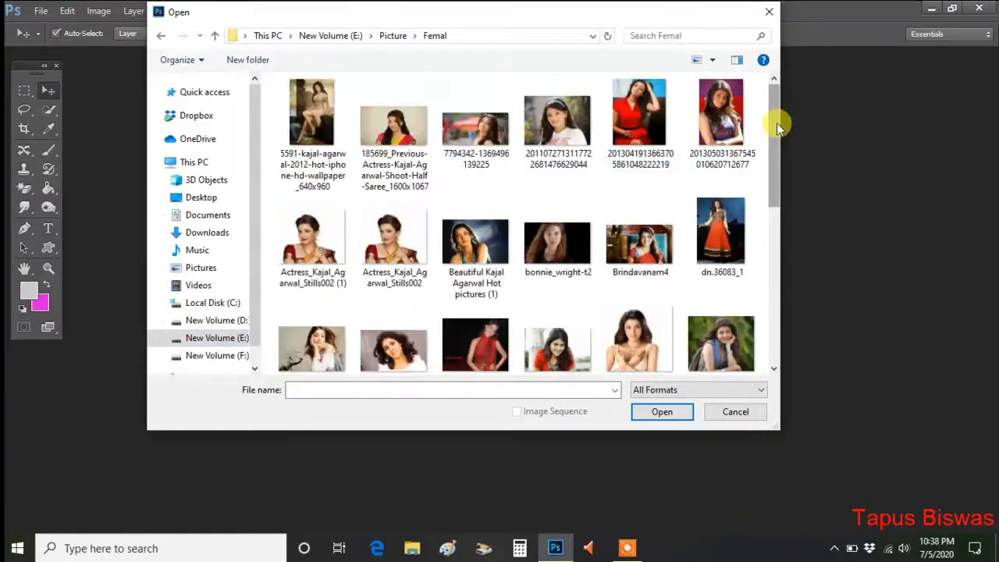
{"action": "left_click_drag", "start_coordinate": [775, 122], "coordinate": [780, 249]}
{"action": "left_click", "coordinate": [320, 183]}
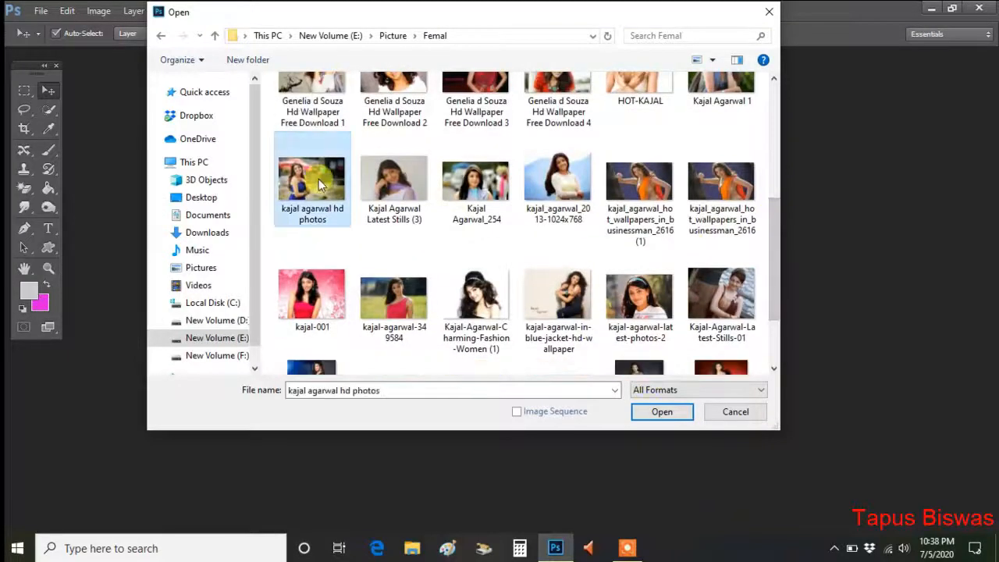
{"action": "left_click", "coordinate": [664, 414]}
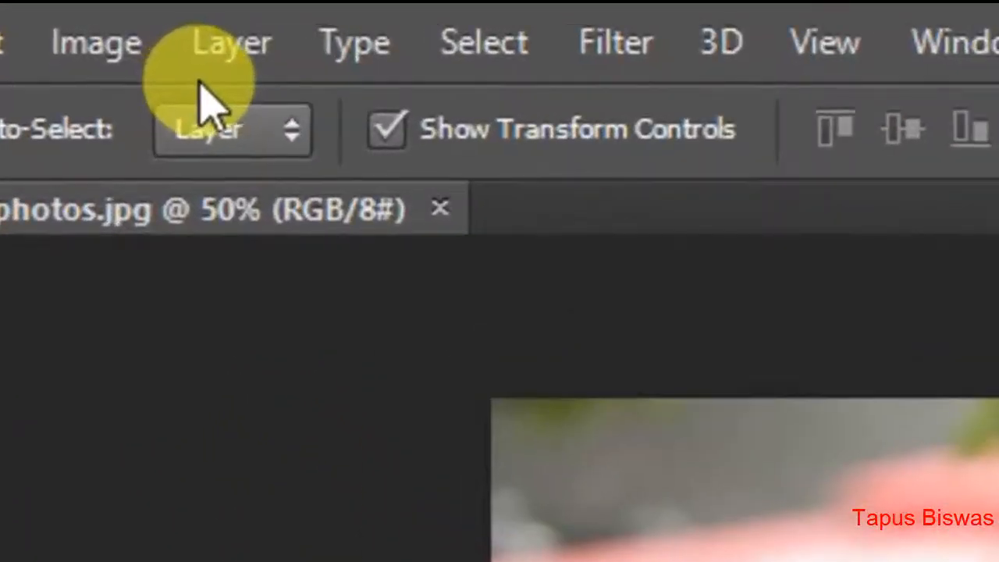
Darken the photo with a Brightness/Contrast adjustment, setting brightness to -38 and contrast to 33.
{"action": "left_click", "coordinate": [132, 46]}
{"action": "mouse_move", "coordinate": [185, 187]}
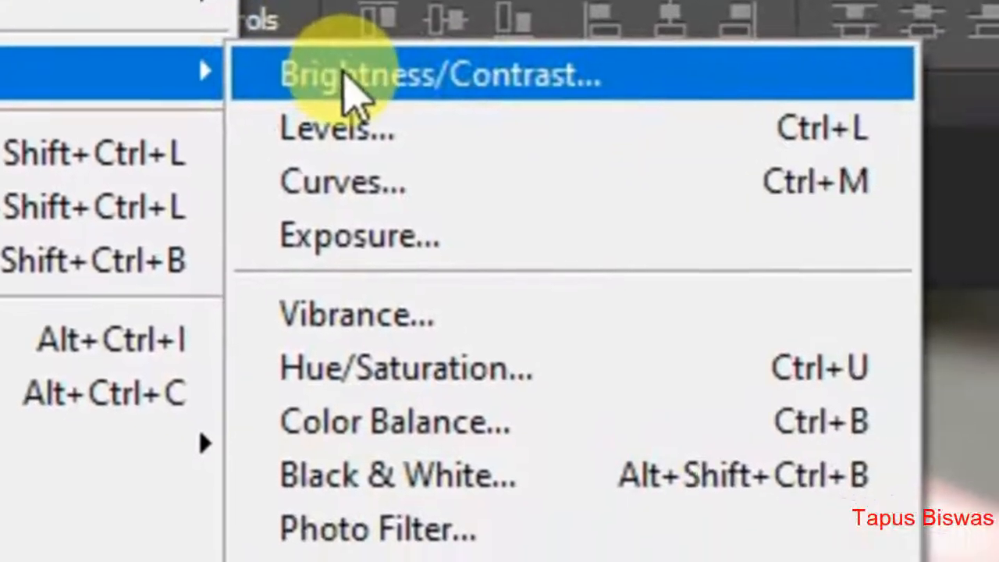
{"action": "left_click", "coordinate": [349, 84]}
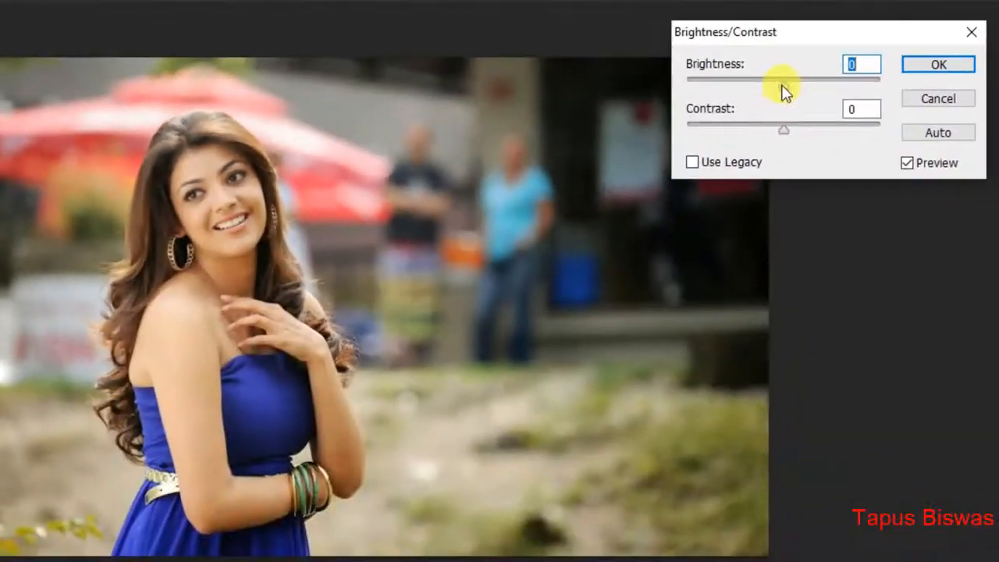
{"action": "left_click_drag", "start_coordinate": [781, 85], "coordinate": [768, 86]}
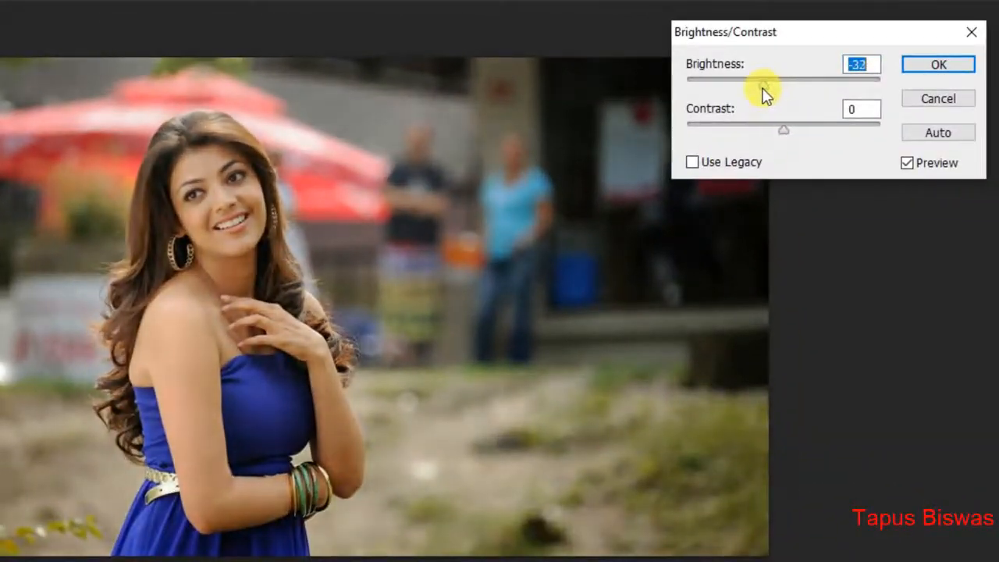
{"action": "left_click_drag", "start_coordinate": [784, 128], "coordinate": [819, 134]}
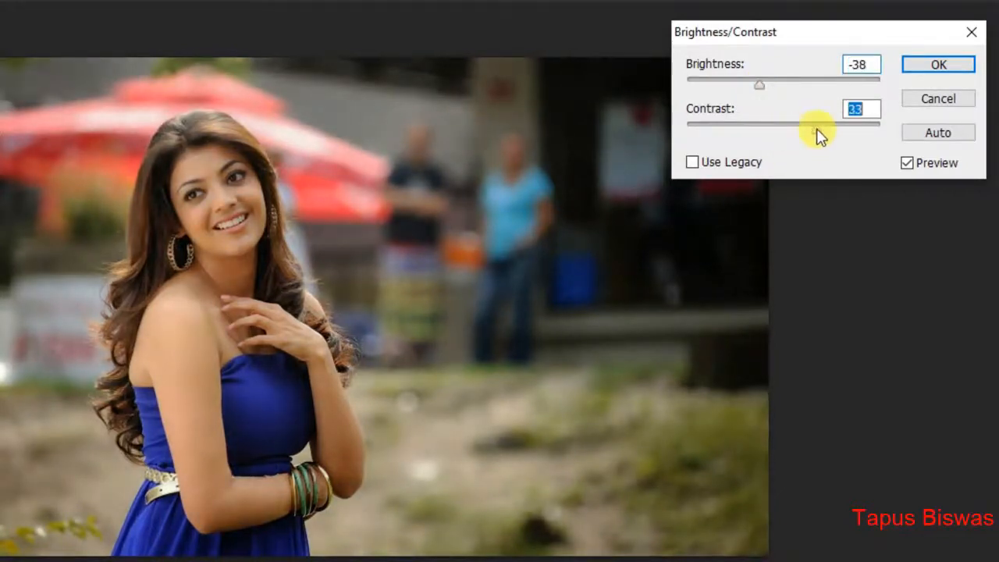
{"action": "left_click", "coordinate": [938, 65]}
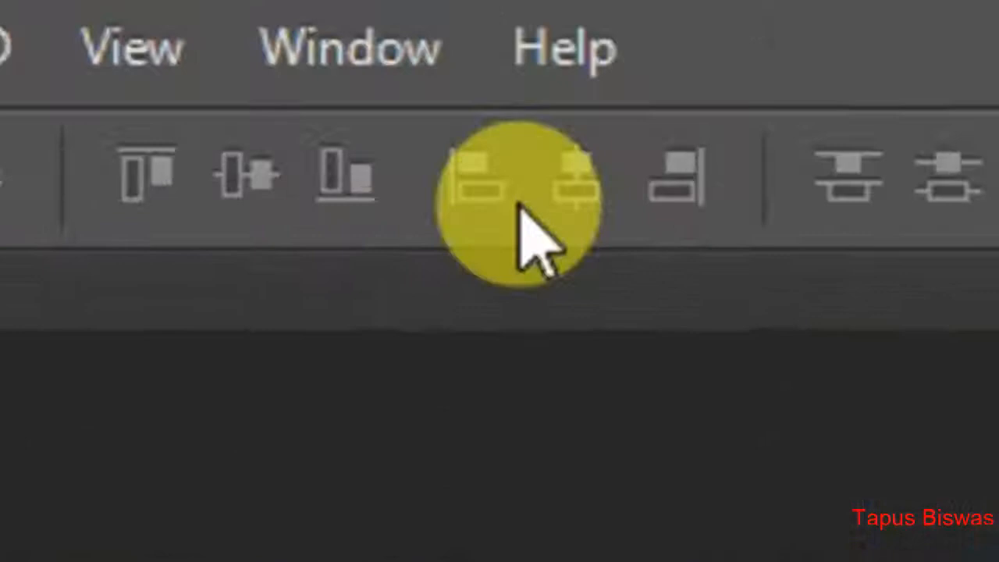
Show the layer list and create a new empty layer above the Background.
{"action": "left_click", "coordinate": [278, 6]}
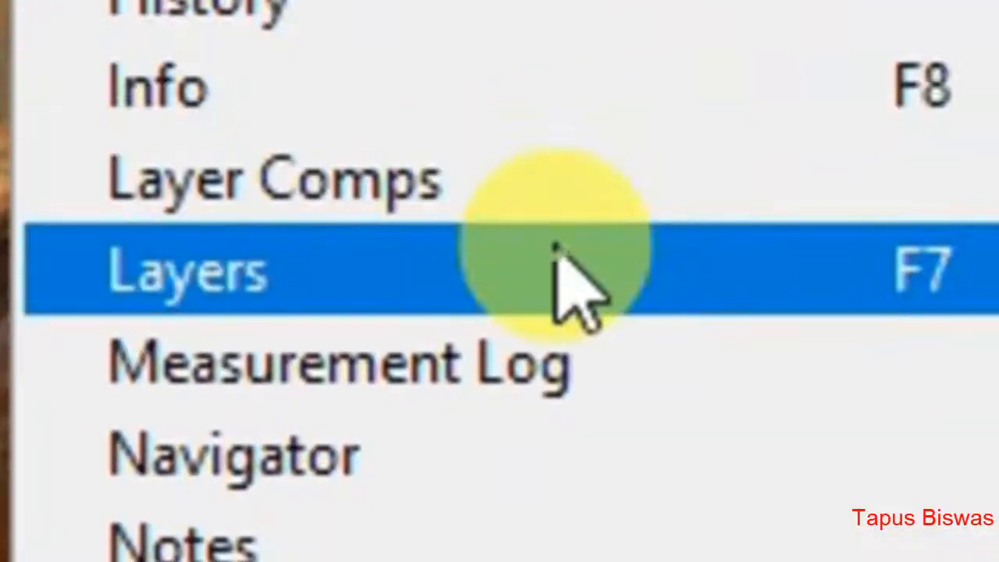
{"action": "left_click", "coordinate": [556, 252]}
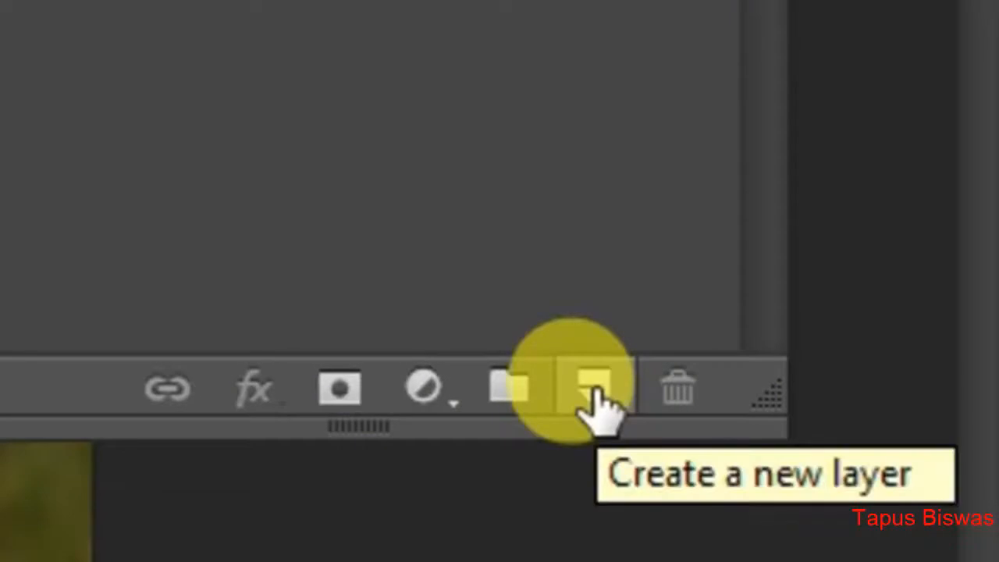
{"action": "left_click", "coordinate": [595, 390]}
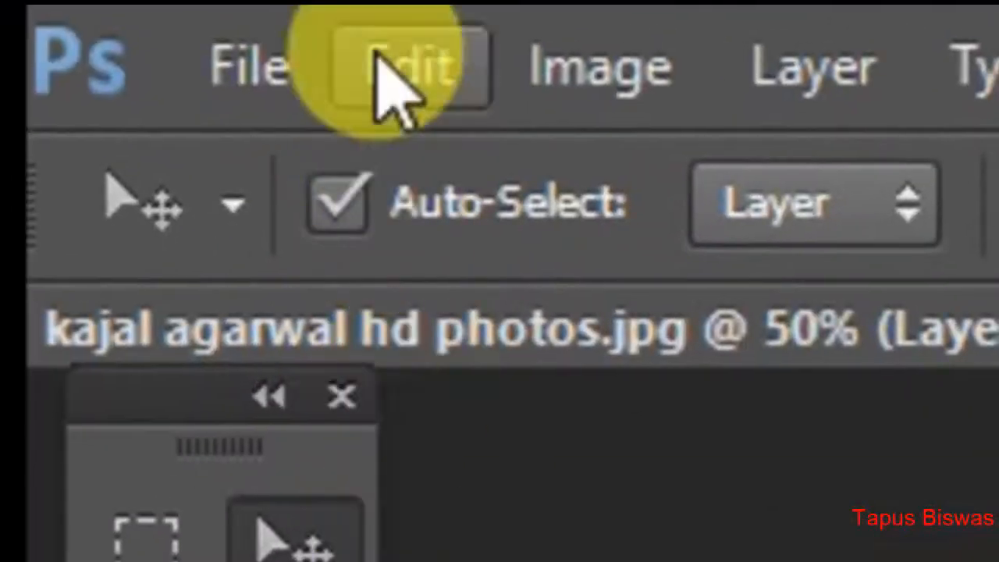
Fill the new layer above the photo with black.
{"action": "left_click", "coordinate": [382, 66]}
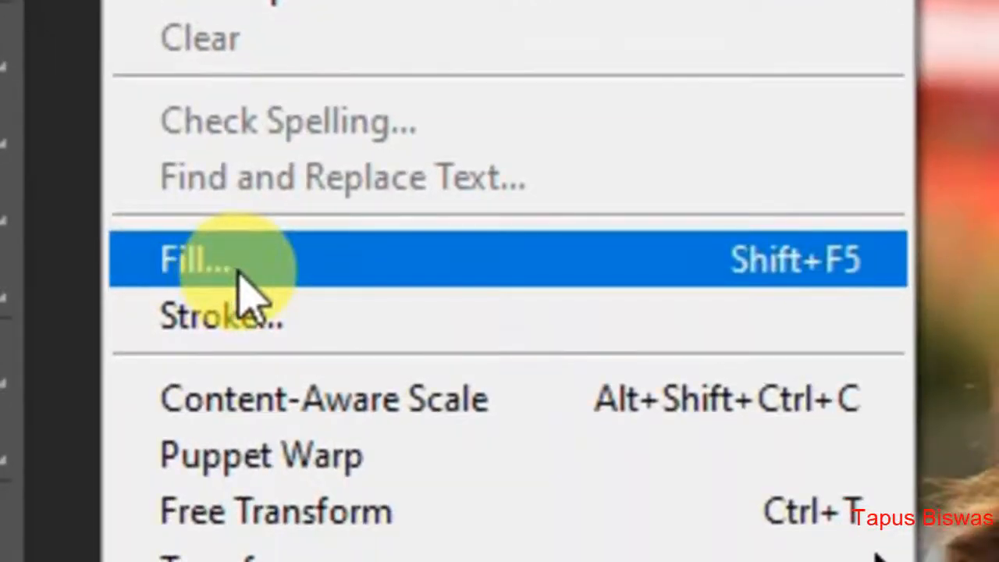
{"action": "left_click", "coordinate": [246, 295]}
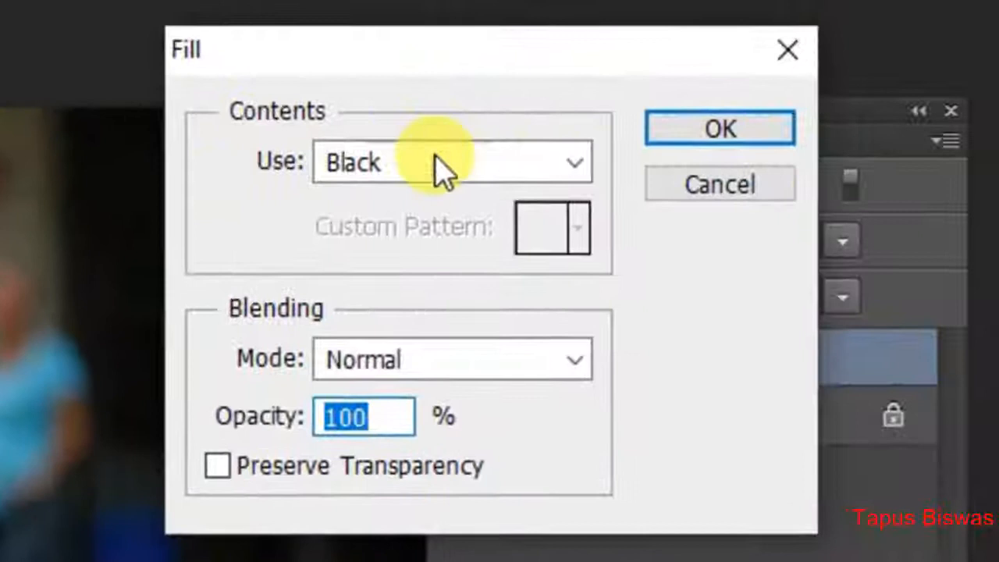
{"action": "left_click", "coordinate": [441, 164]}
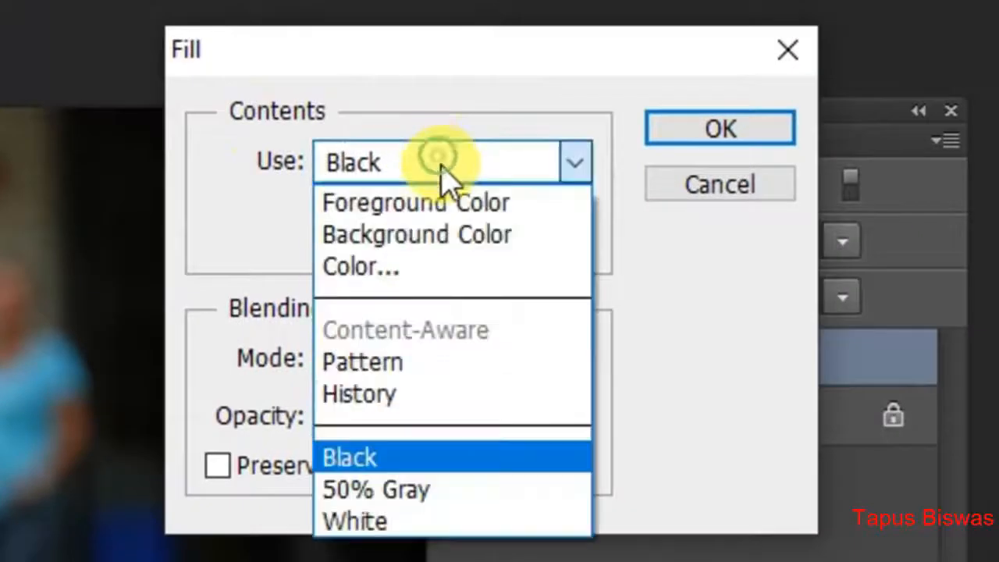
{"action": "left_click", "coordinate": [384, 461]}
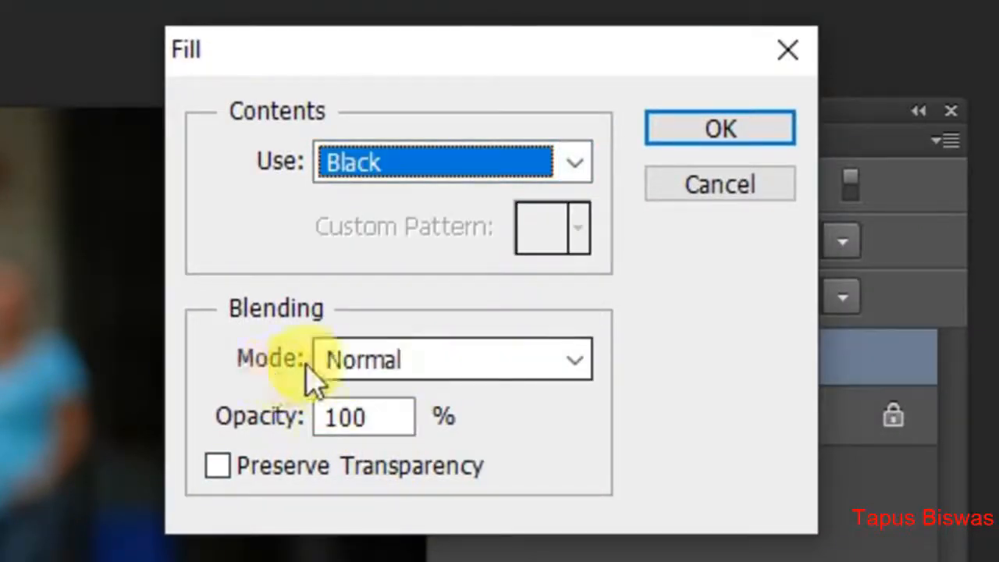
{"action": "left_click", "coordinate": [722, 133]}
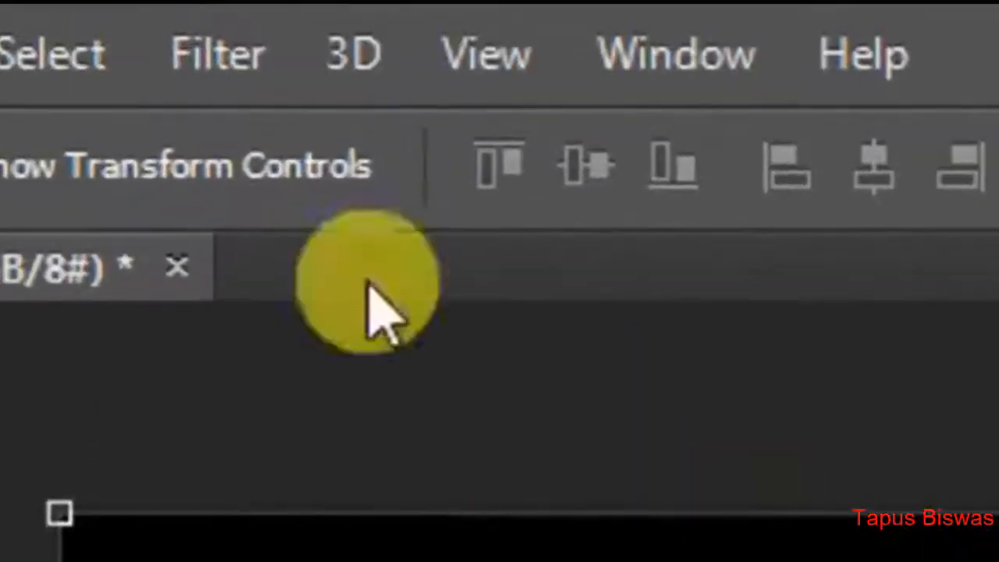
Add monochromatic noise to the black layer with Gaussian distribution and an amount of 80%.
{"action": "left_click", "coordinate": [252, 82]}
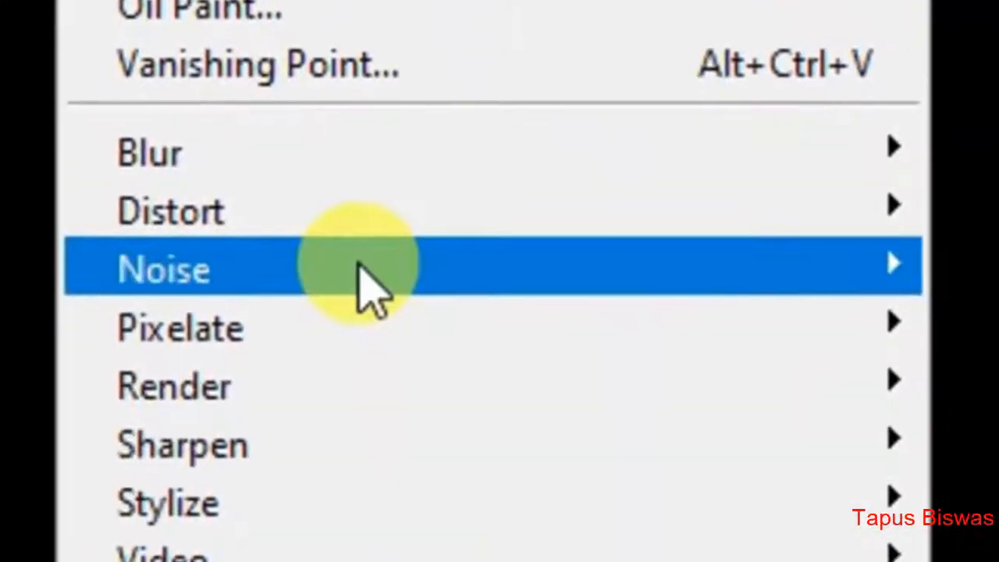
{"action": "mouse_move", "coordinate": [161, 168]}
{"action": "left_click", "coordinate": [746, 165]}
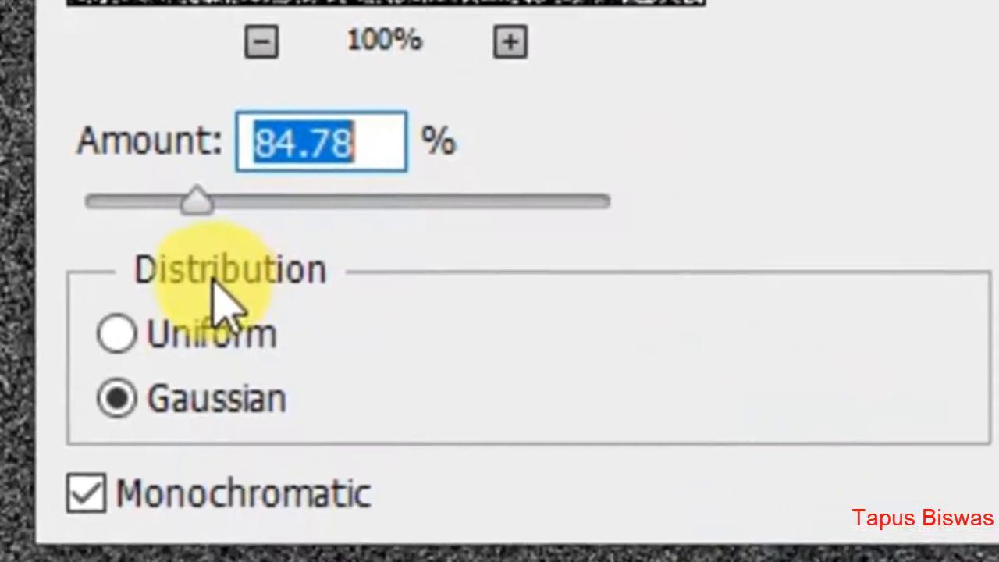
{"action": "left_click", "coordinate": [188, 341]}
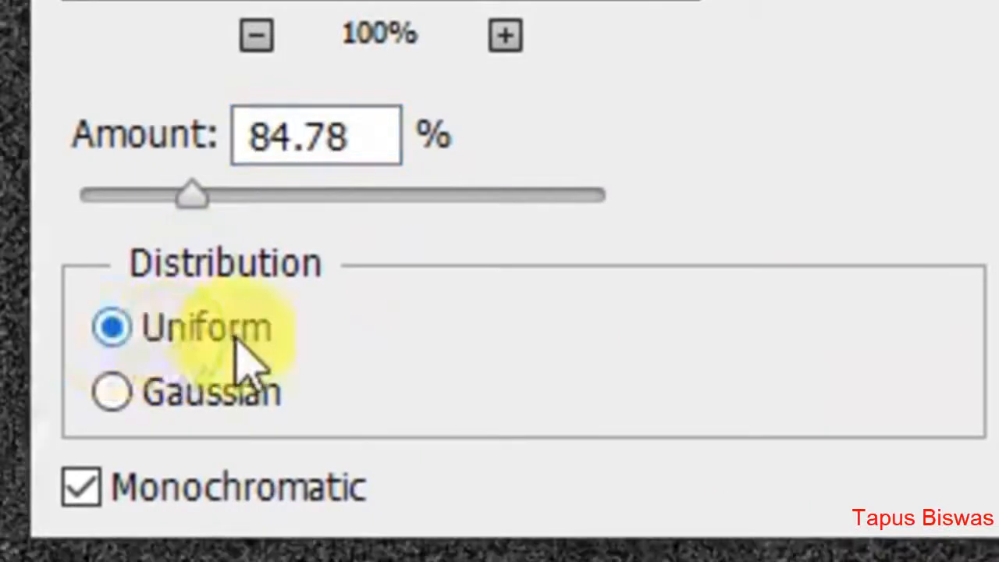
{"action": "left_click", "coordinate": [156, 480]}
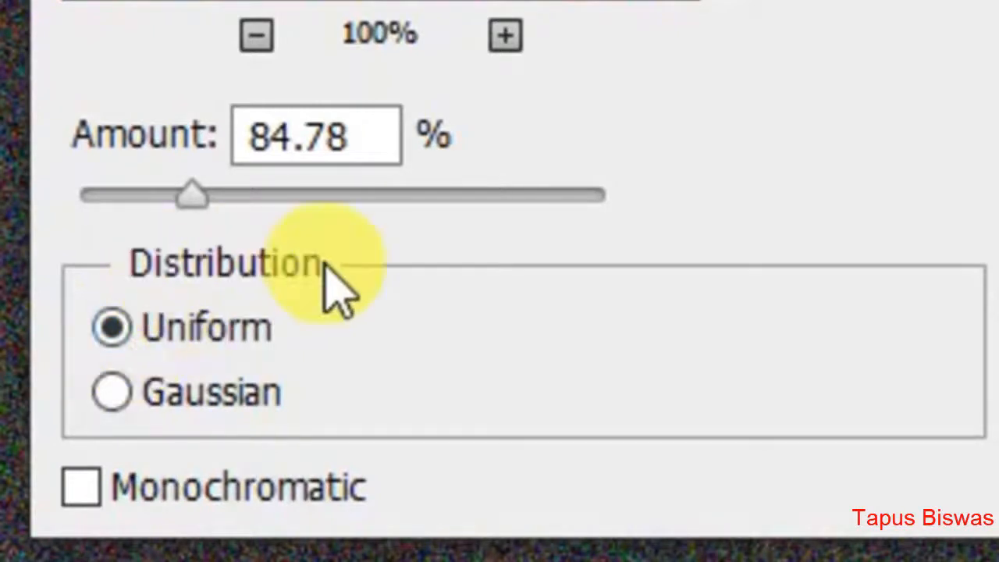
{"action": "left_click", "coordinate": [167, 407]}
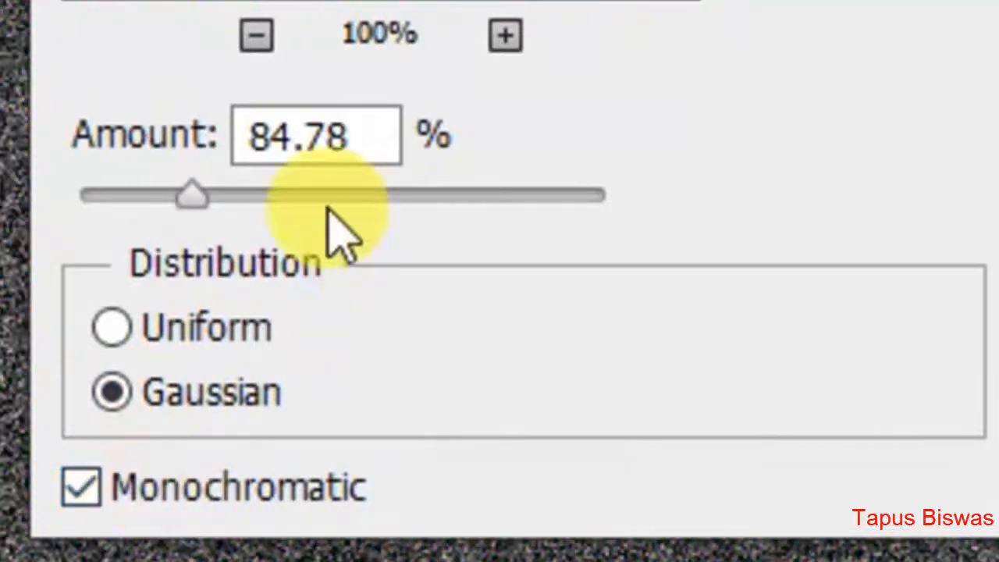
{"action": "left_click", "coordinate": [377, 134]}
{"action": "left_click", "coordinate": [123, 151]}
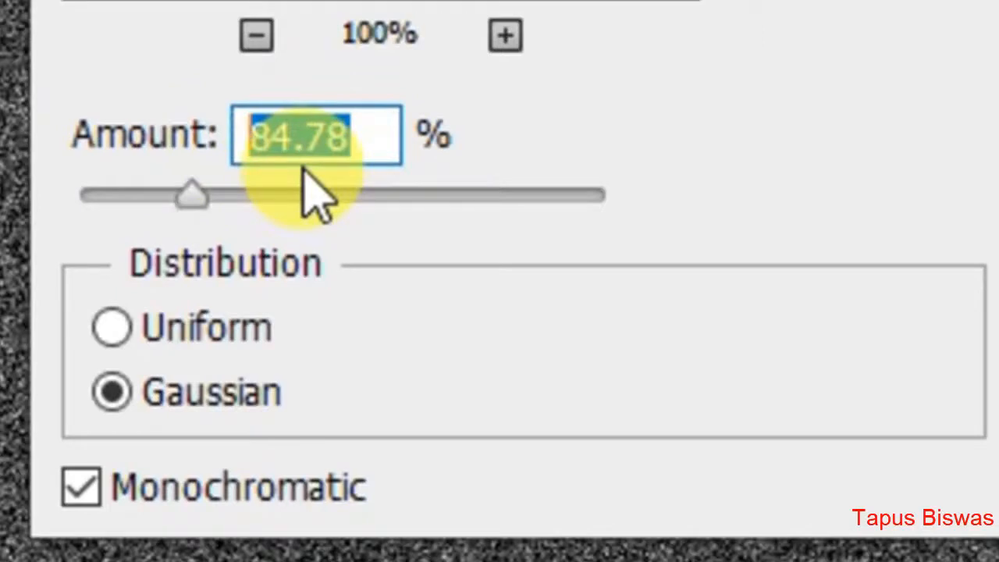
{"action": "type", "text": "80"}
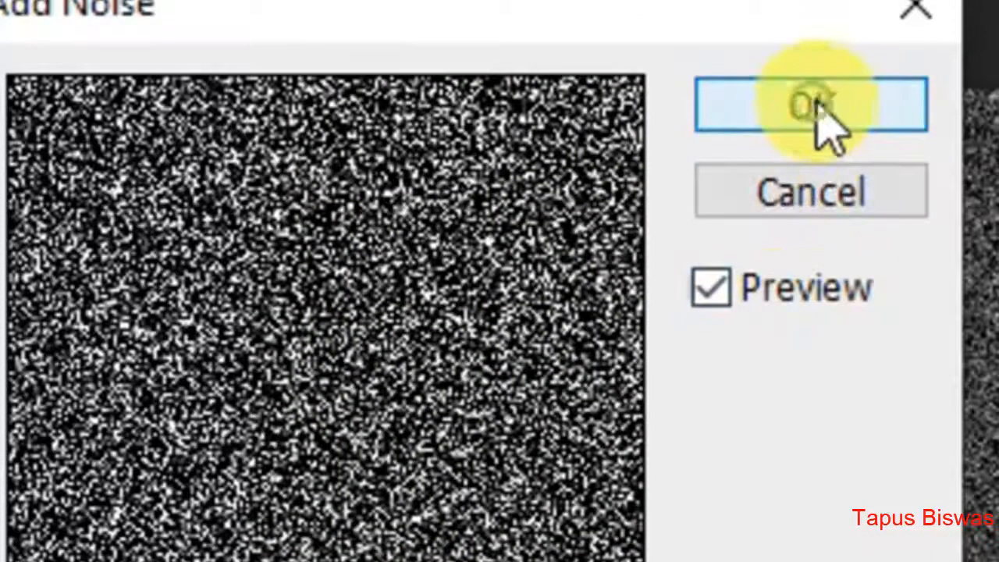
{"action": "left_click", "coordinate": [820, 30]}
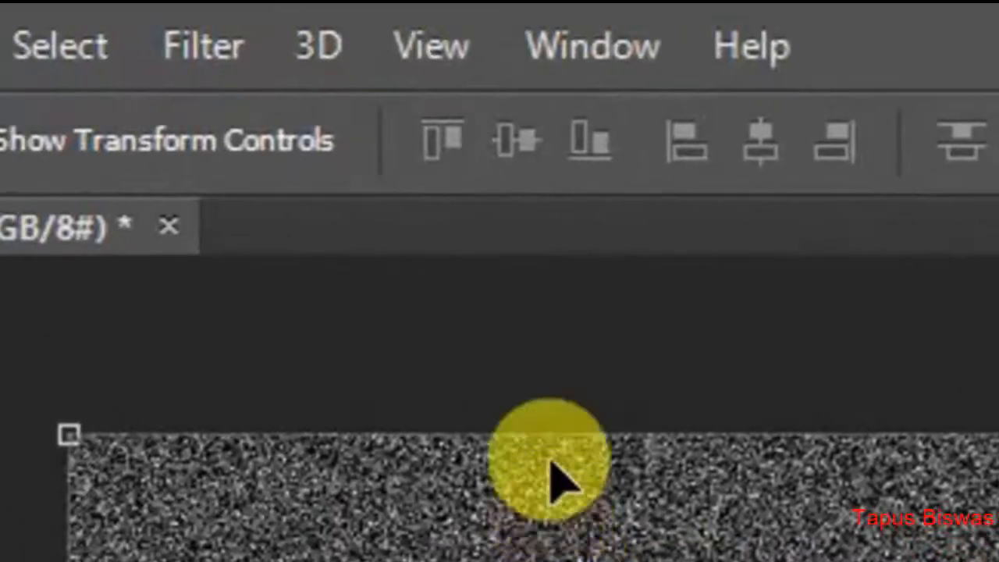
Apply a Gaussian Blur with a radius of 1.0 pixel to the noise layer.
{"action": "left_click", "coordinate": [226, 64]}
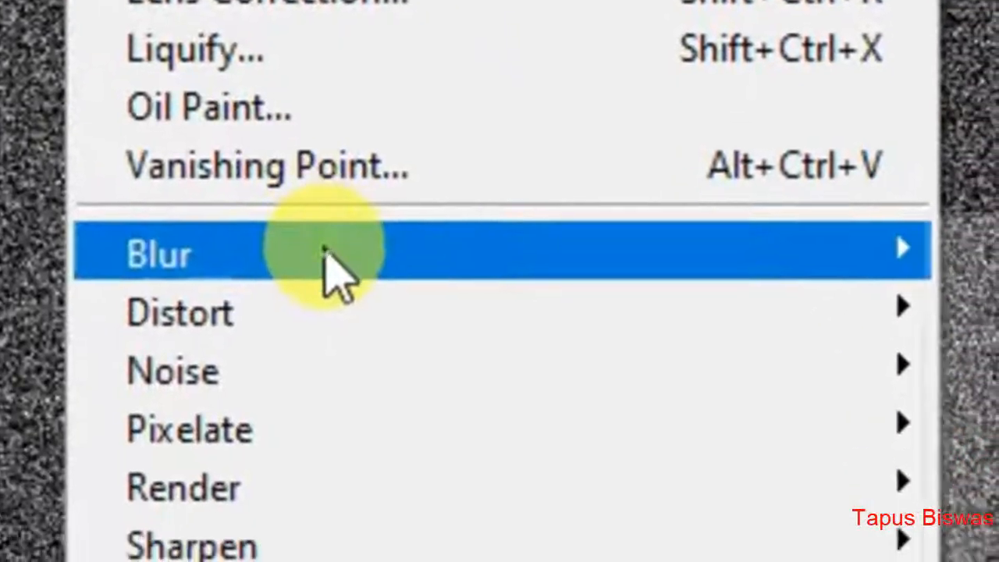
{"action": "mouse_move", "coordinate": [396, 561]}
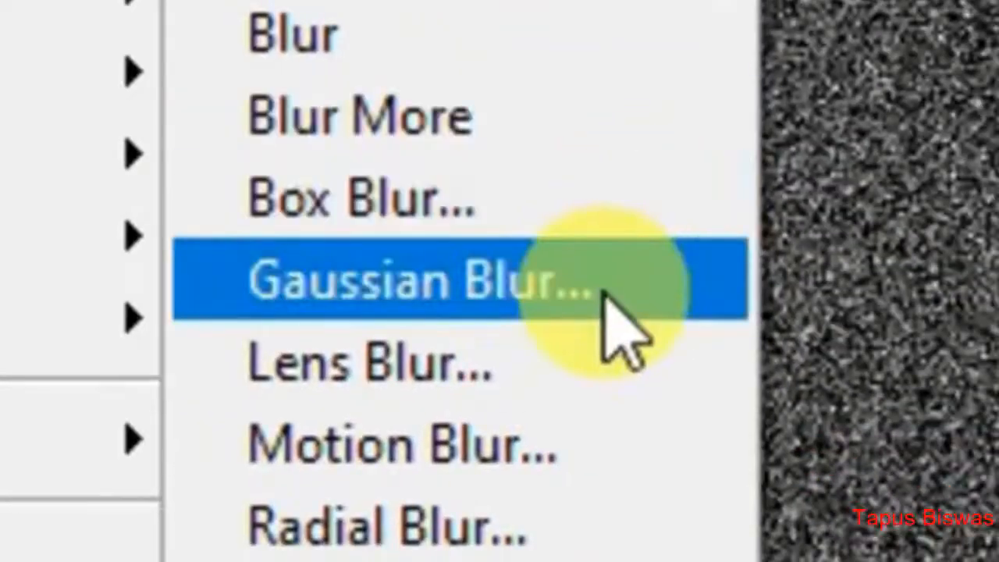
{"action": "left_click", "coordinate": [603, 294]}
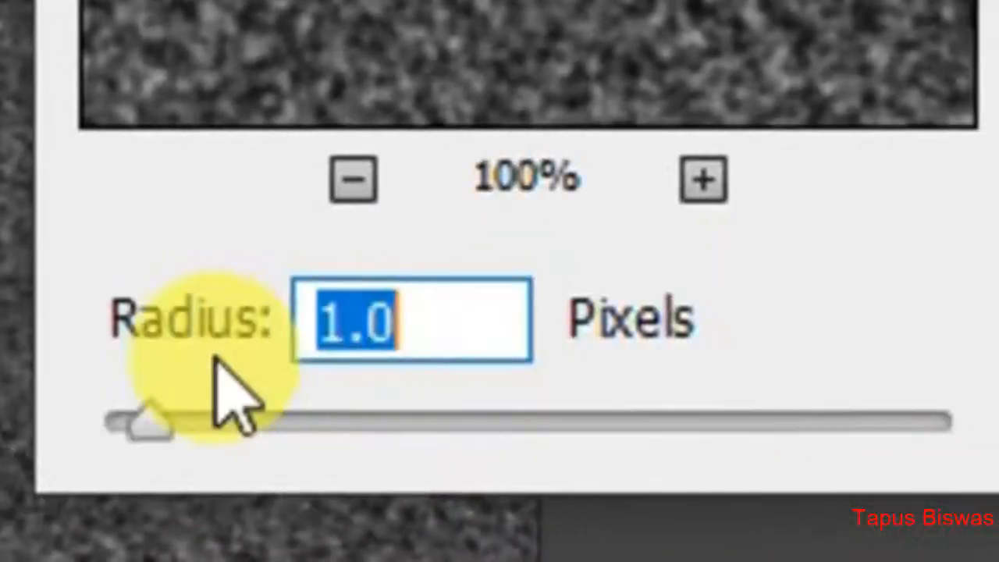
{"action": "left_click", "coordinate": [450, 331]}
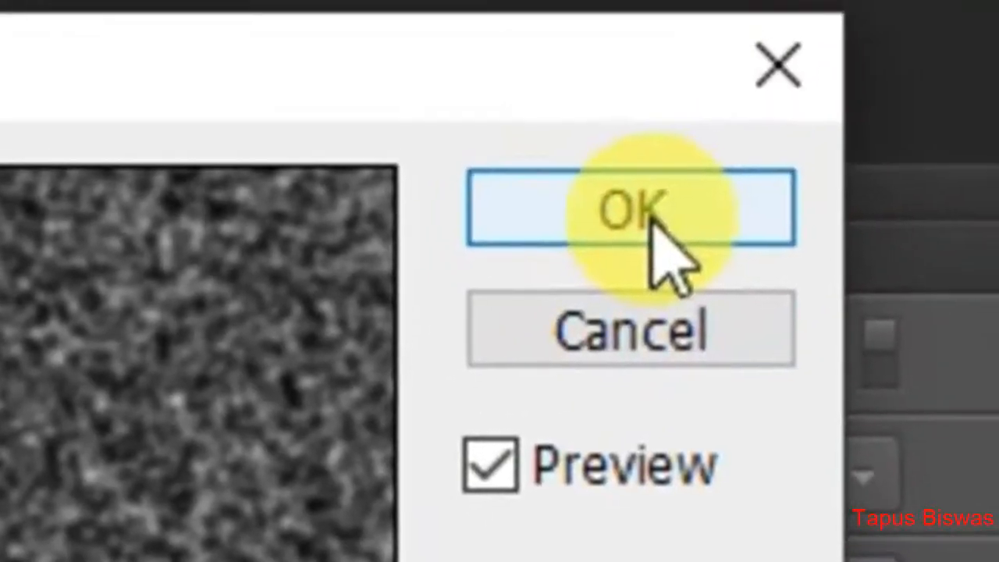
{"action": "left_click", "coordinate": [648, 215]}
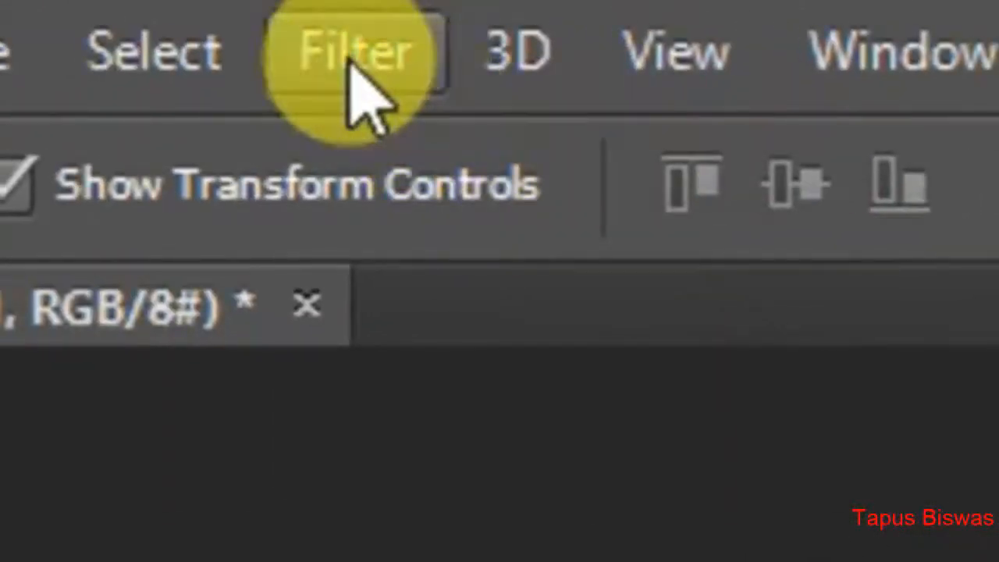
Apply a Motion Blur to the noise layer with an angle of 72° and a distance of 7 pixels.
{"action": "left_click", "coordinate": [350, 59]}
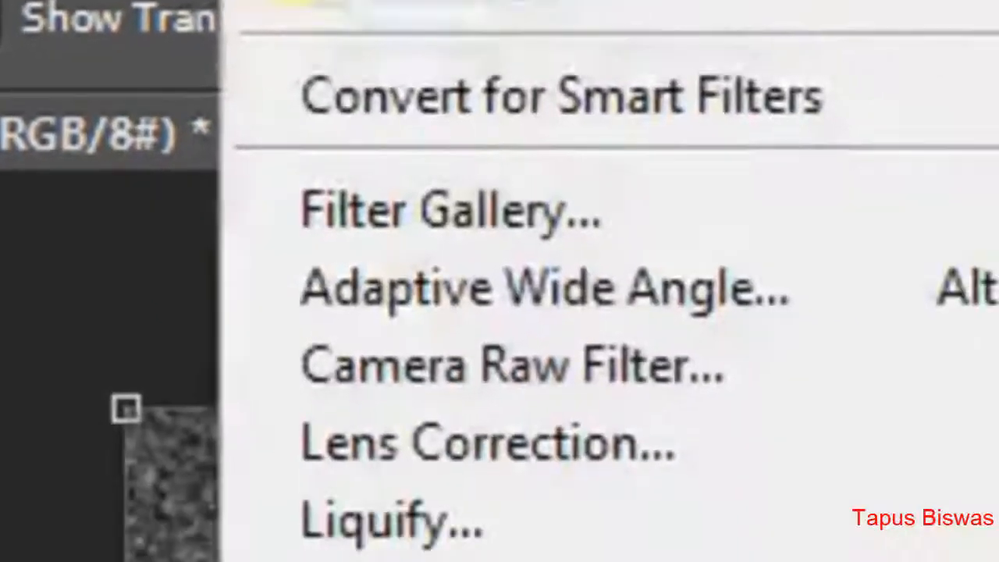
{"action": "mouse_move", "coordinate": [679, 561]}
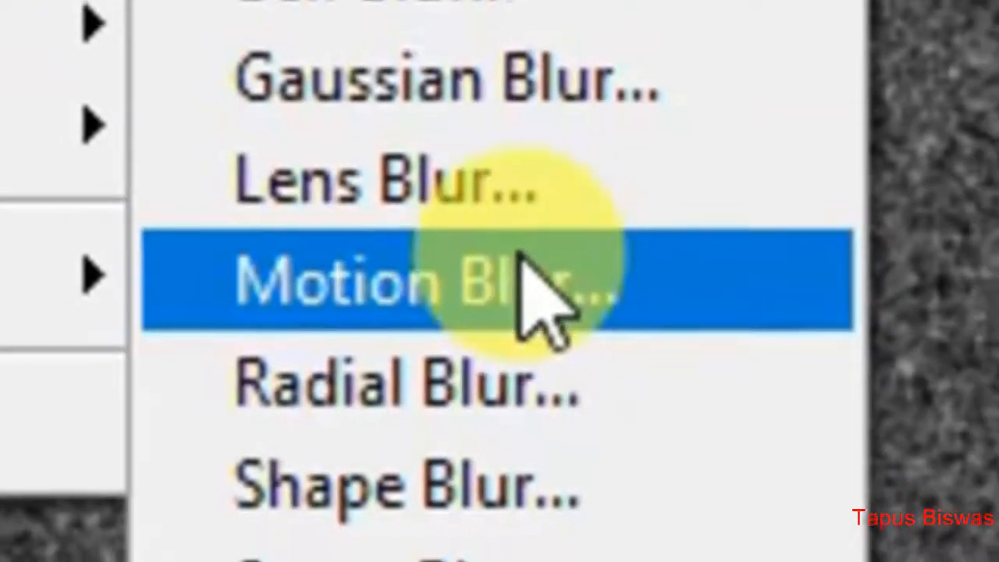
{"action": "left_click", "coordinate": [533, 275]}
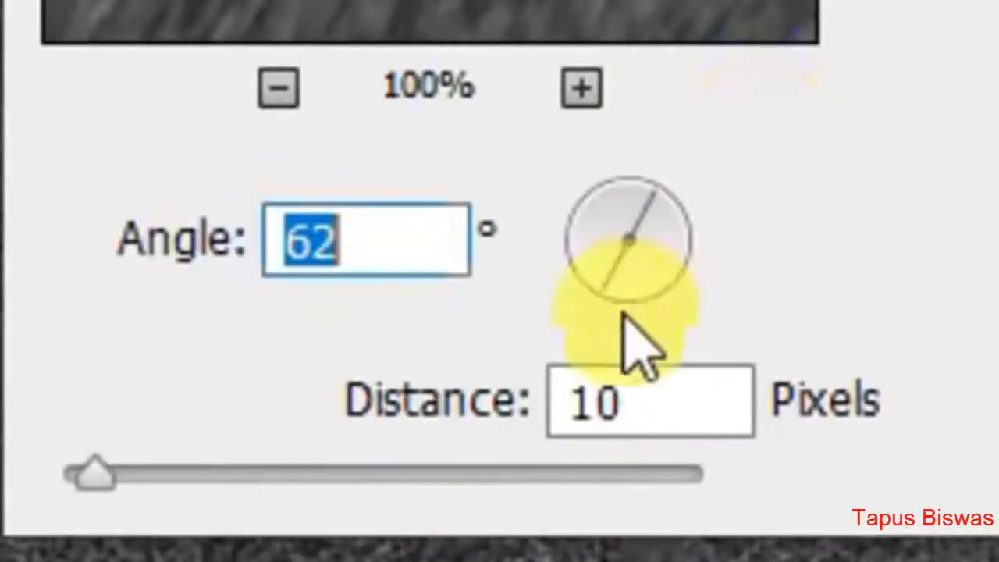
{"action": "left_click_drag", "start_coordinate": [607, 290], "coordinate": [609, 311]}
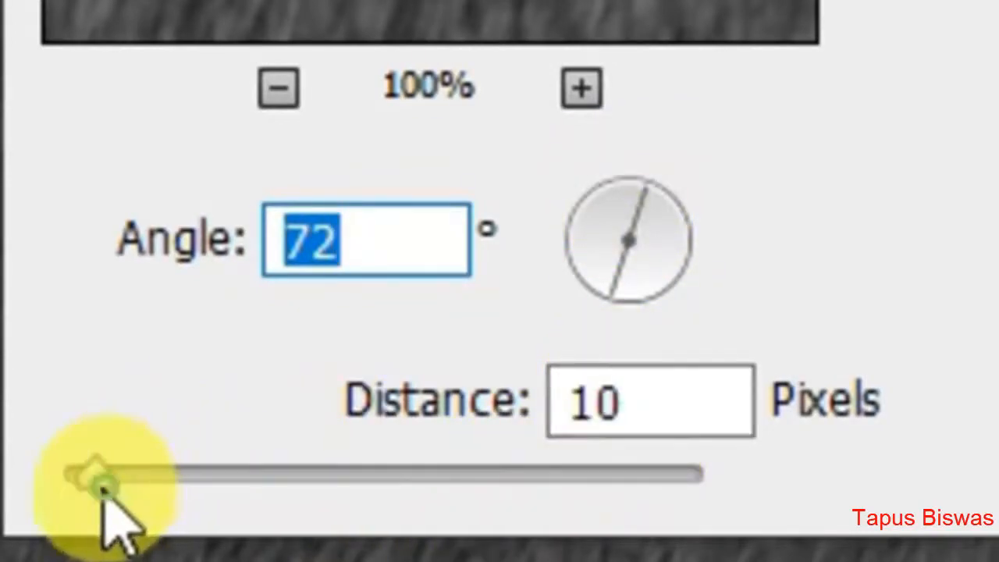
{"action": "left_click_drag", "start_coordinate": [95, 473], "coordinate": [155, 478]}
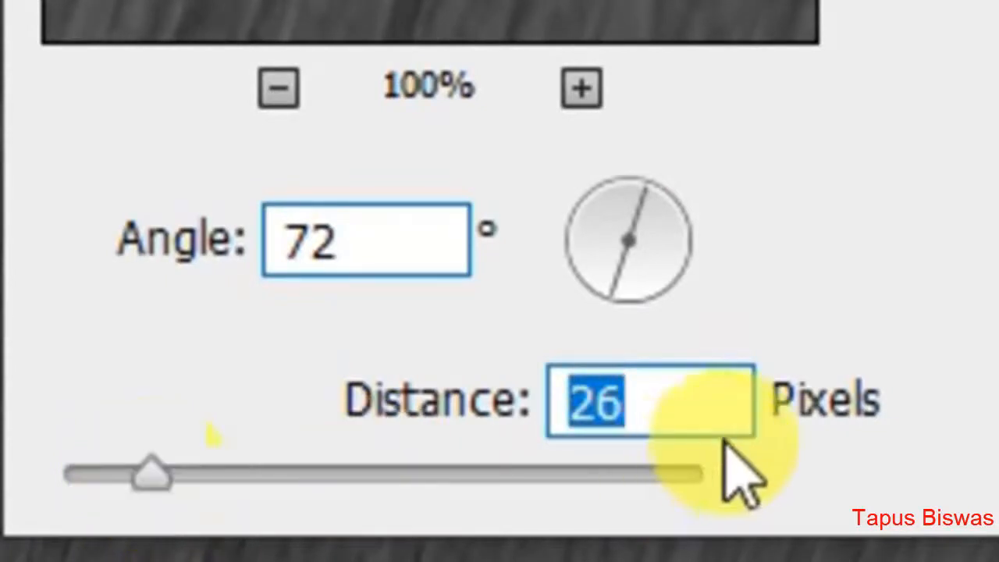
{"action": "type", "text": "10"}
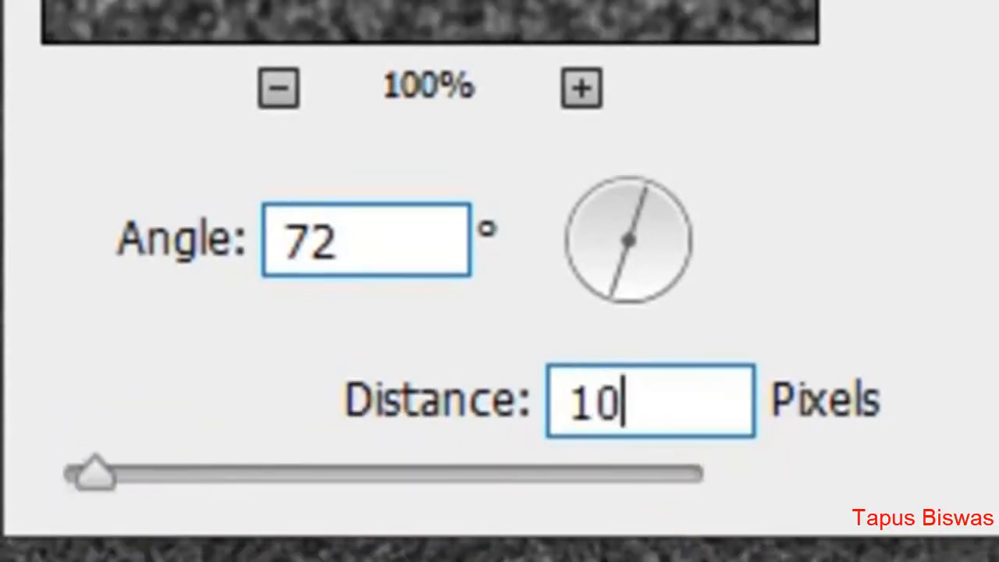
{"action": "double_click", "coordinate": [669, 406]}
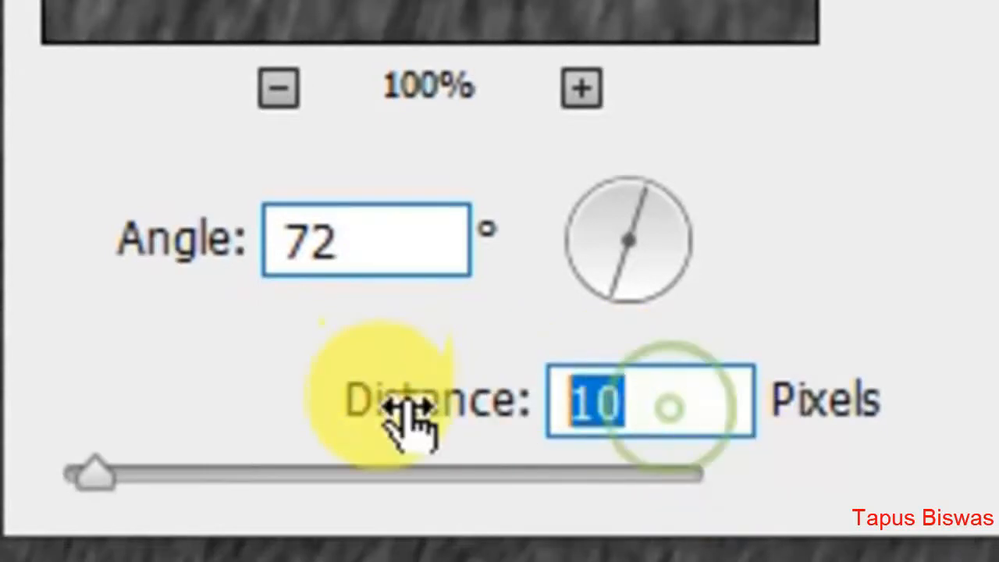
{"action": "type", "text": "7"}
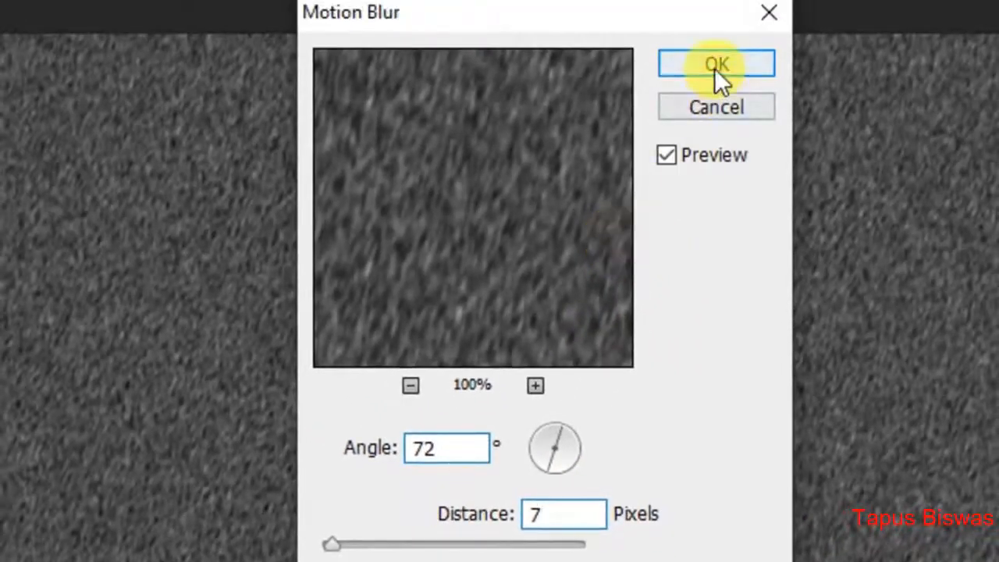
{"action": "left_click", "coordinate": [715, 67]}
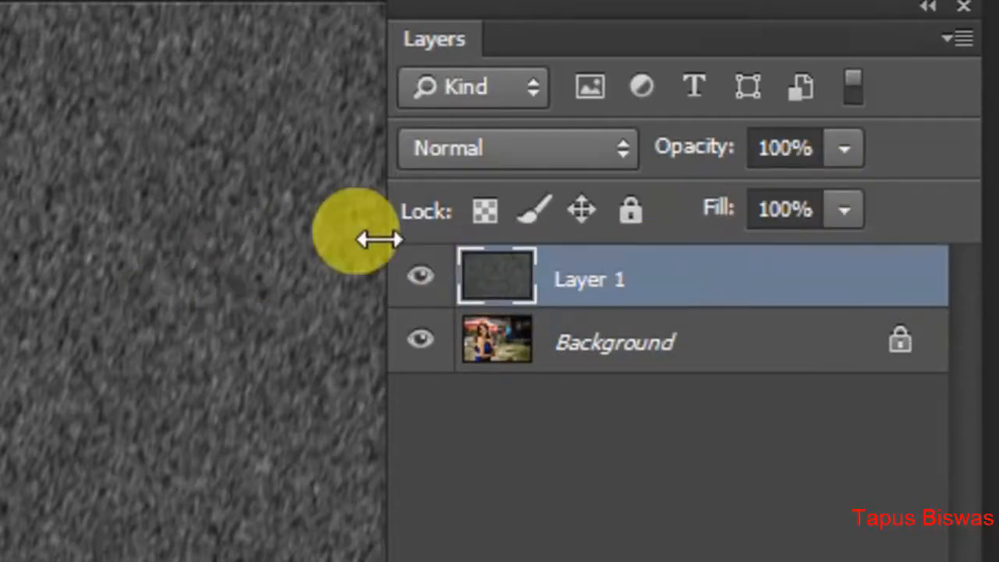
Set the blend mode of Layer 1 to Screen.
{"action": "left_click", "coordinate": [441, 156]}
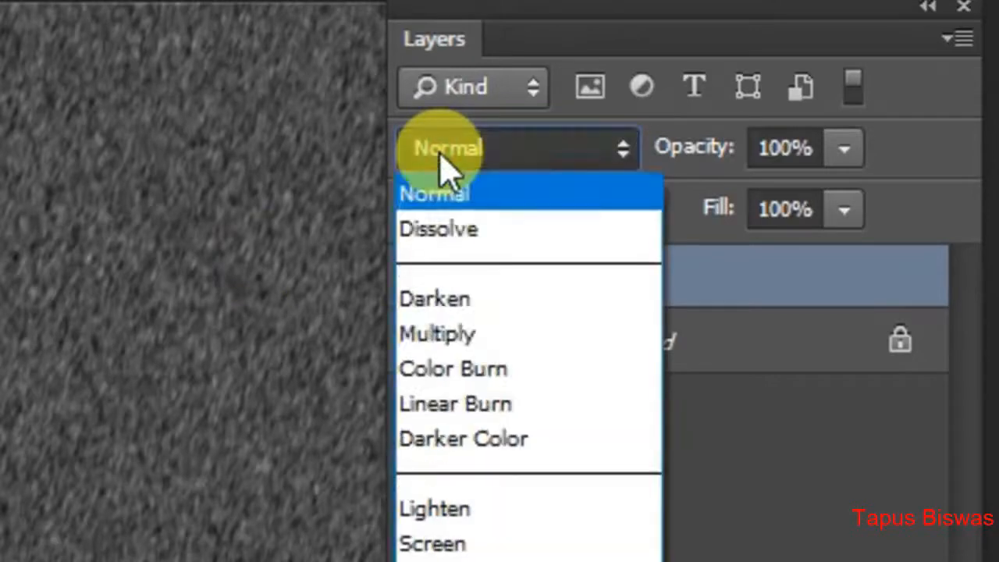
{"action": "left_click", "coordinate": [490, 545]}
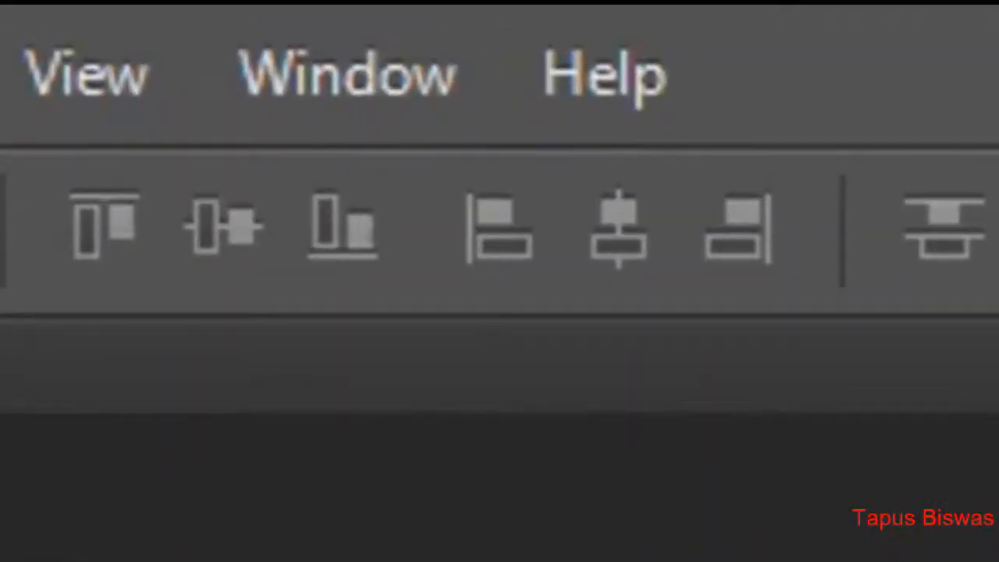
Show the Timeline and create a frame animation from the document.
{"action": "left_click", "coordinate": [348, 74]}
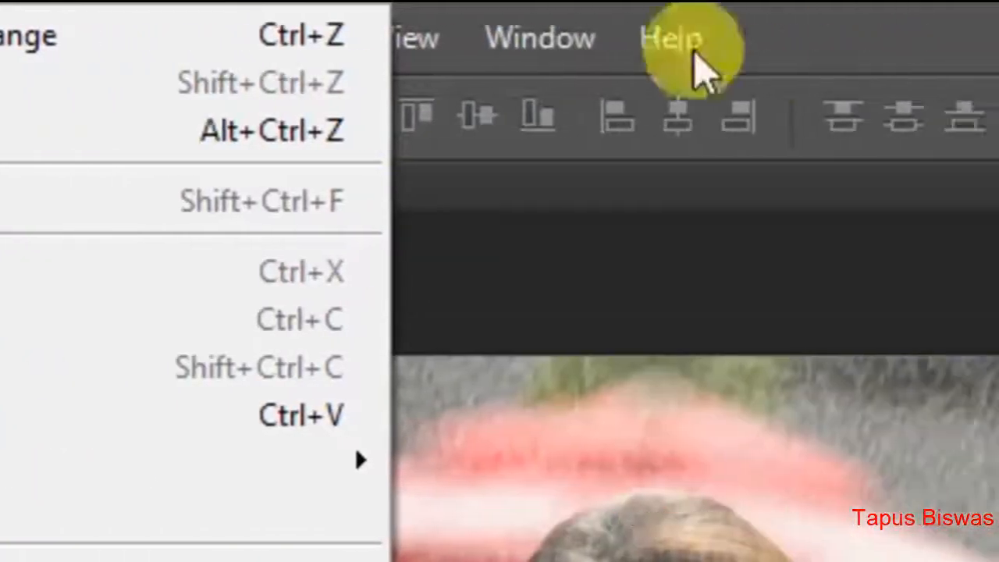
{"action": "mouse_move", "coordinate": [328, 43]}
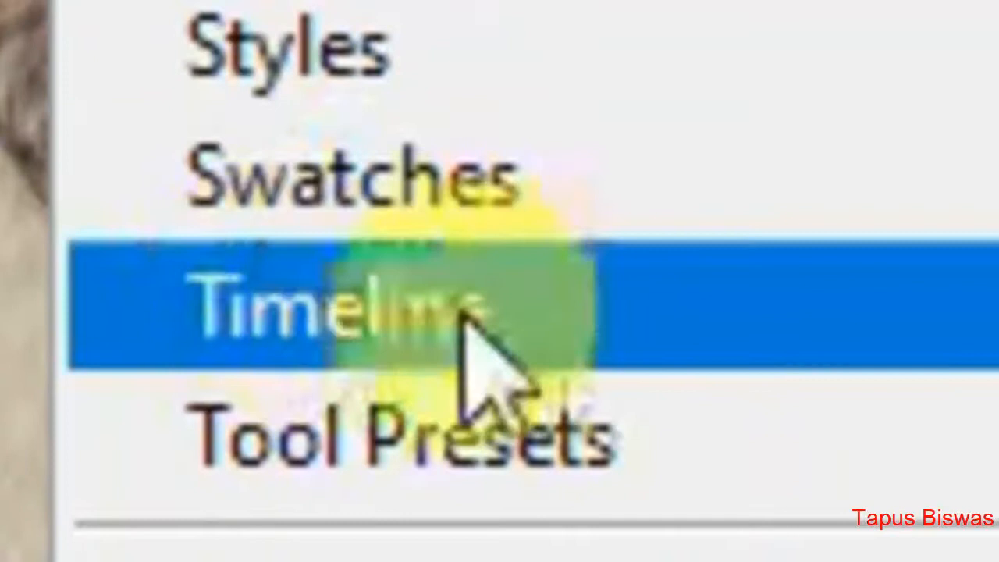
{"action": "left_click", "coordinate": [515, 322]}
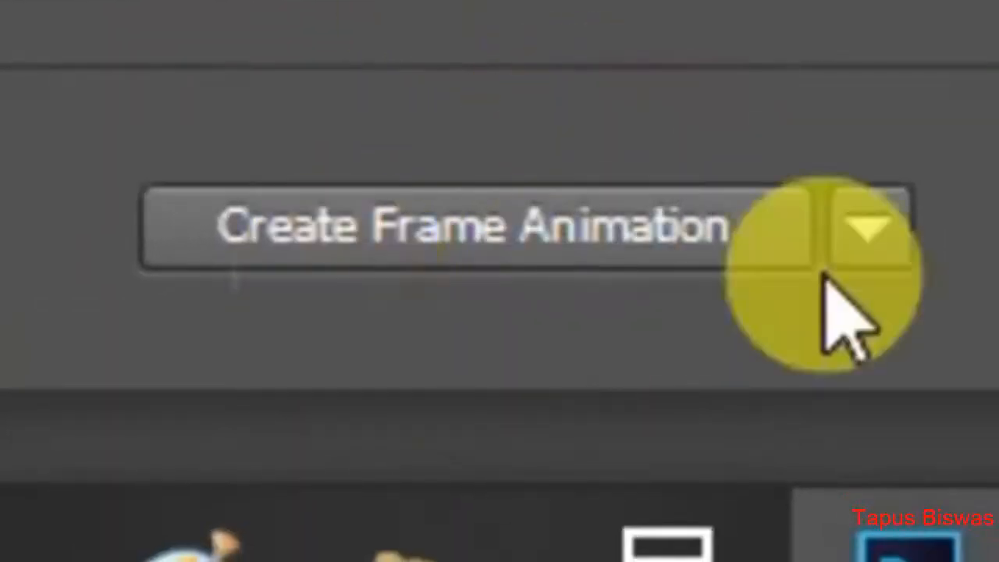
{"action": "left_click", "coordinate": [870, 230]}
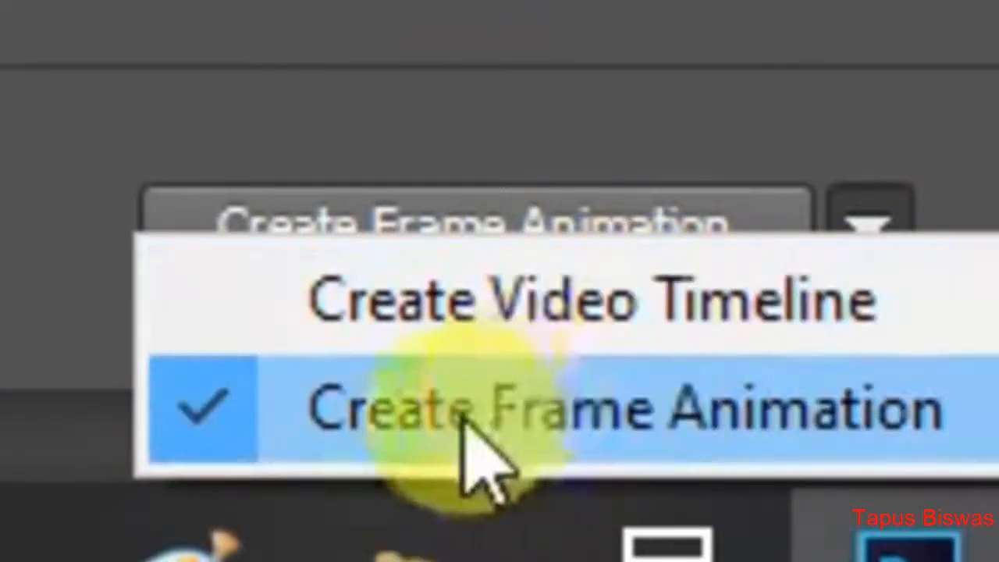
{"action": "left_click", "coordinate": [595, 433]}
{"action": "left_click", "coordinate": [490, 234]}
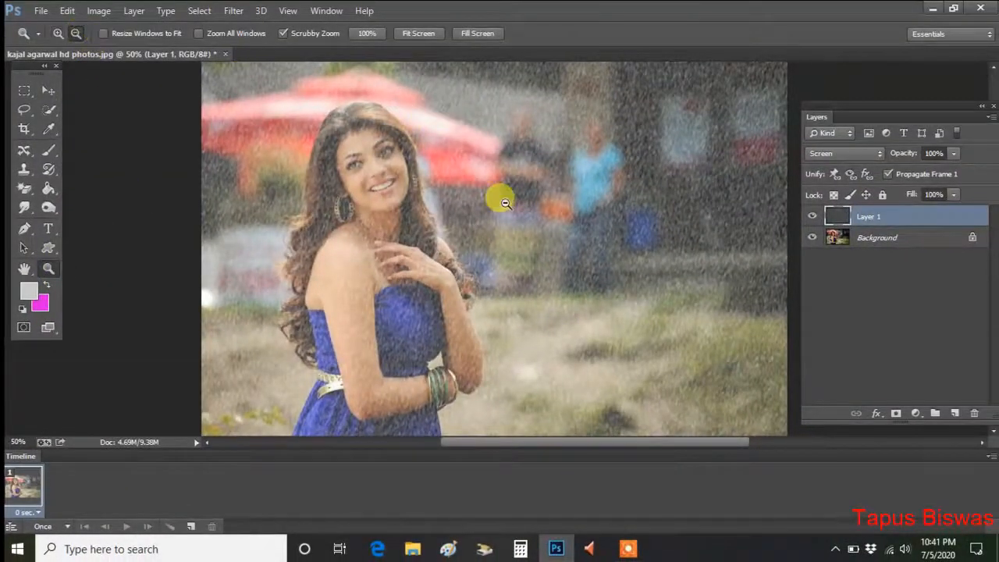
Enlarge Layer 1 up and to the right beyond the photo, to about 186.5% width and 197% height, keeping its lower-left corner fixed.
{"action": "left_click", "coordinate": [505, 203]}
{"action": "left_click", "coordinate": [506, 203]}
{"action": "left_click", "coordinate": [507, 204]}
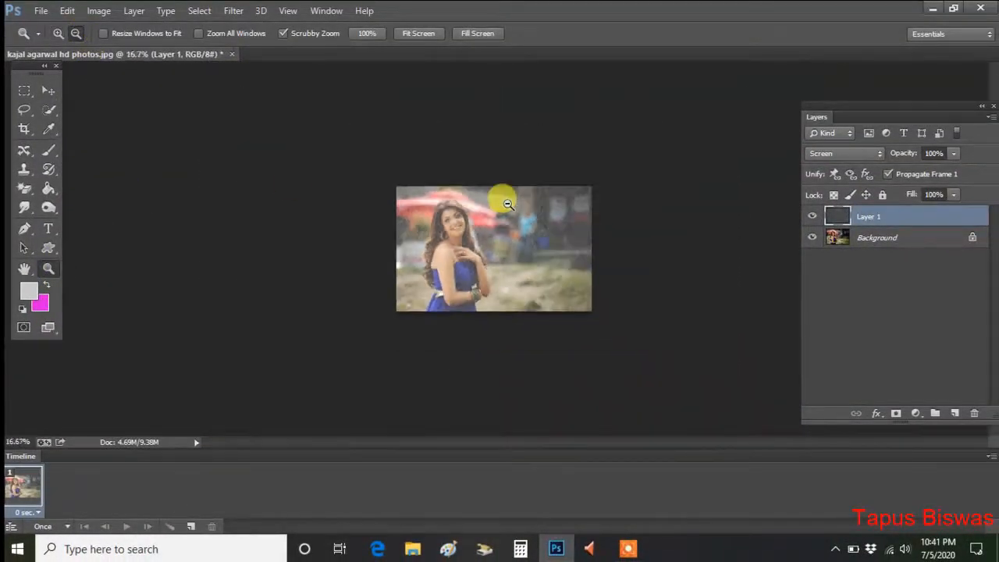
{"action": "left_click", "coordinate": [49, 90]}
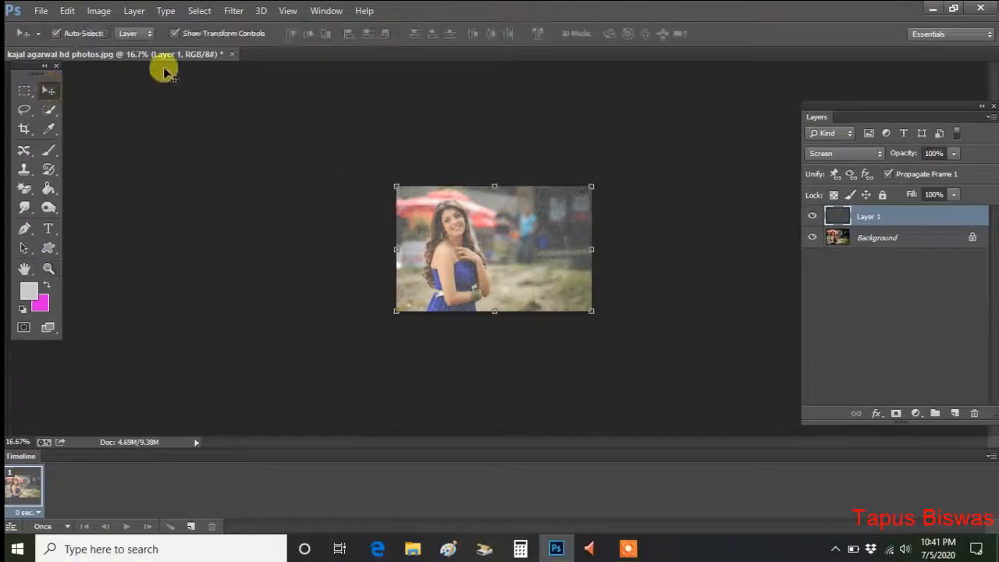
{"action": "left_click", "coordinate": [851, 239]}
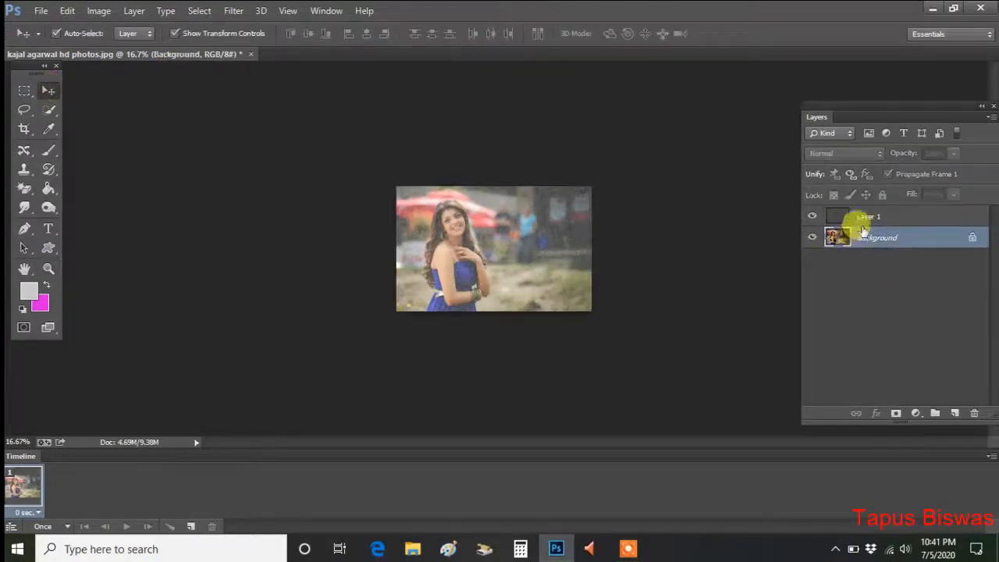
{"action": "left_click", "coordinate": [862, 221]}
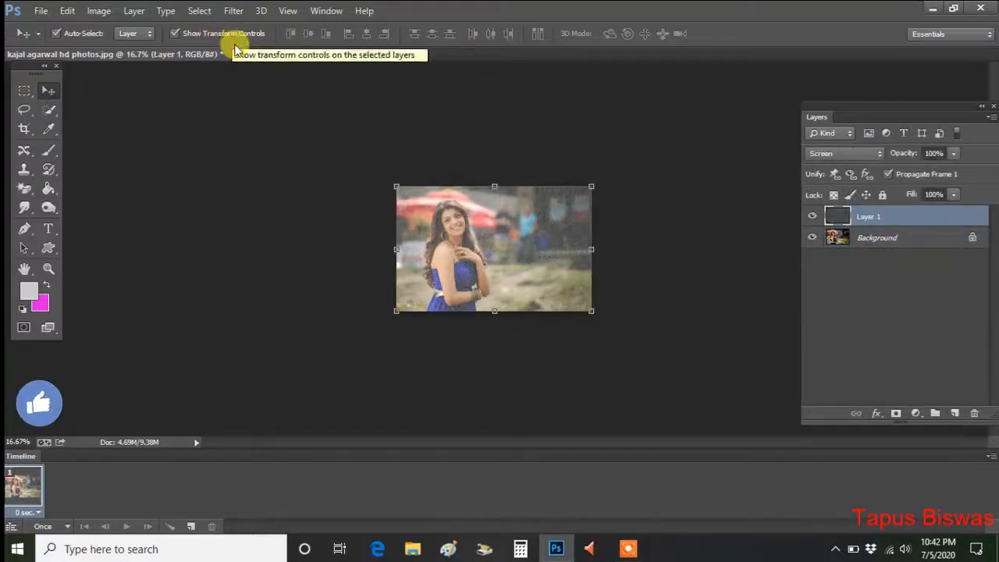
{"action": "left_click_drag", "start_coordinate": [591, 187], "coordinate": [761, 65]}
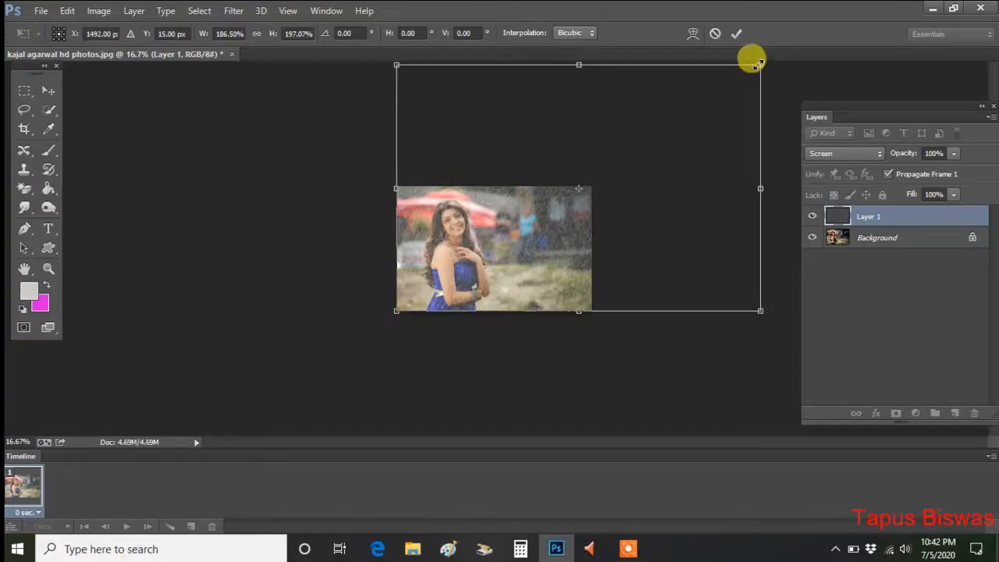
{"action": "left_click", "coordinate": [735, 32]}
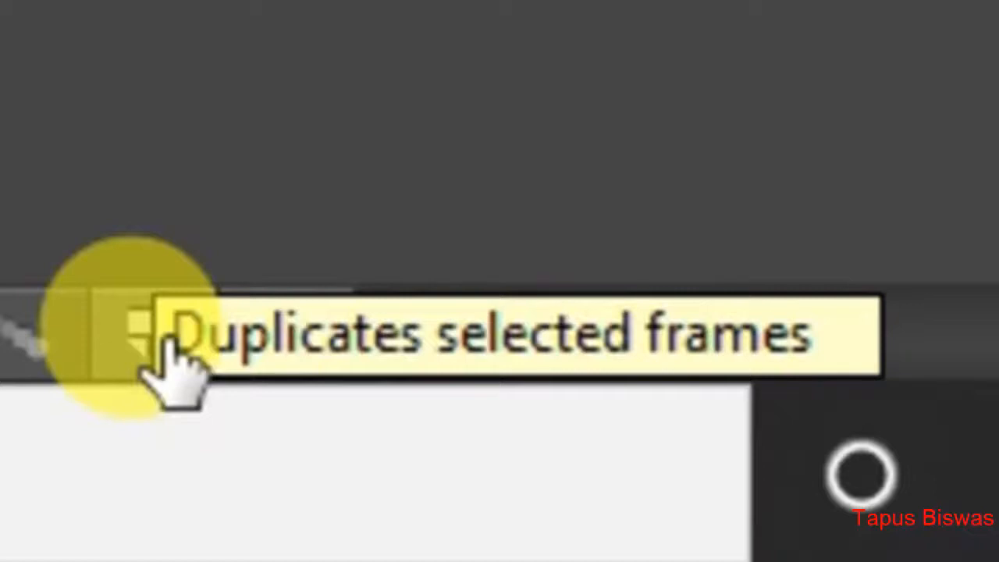
Add frames 2 and 3 by duplicating the current frame, shifting the rain layer slightly down and left in each.
{"action": "left_click", "coordinate": [167, 343]}
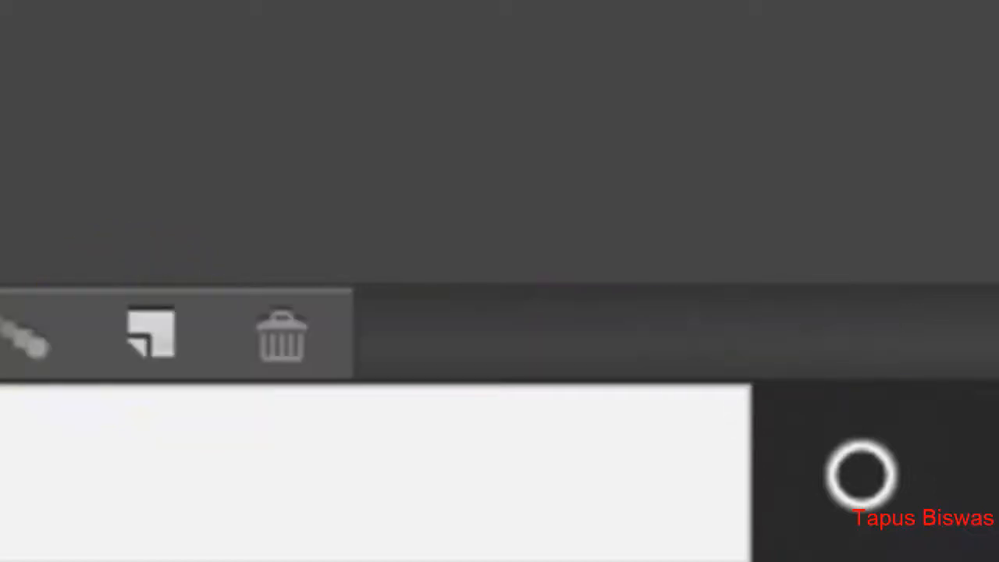
{"action": "left_click", "coordinate": [155, 335]}
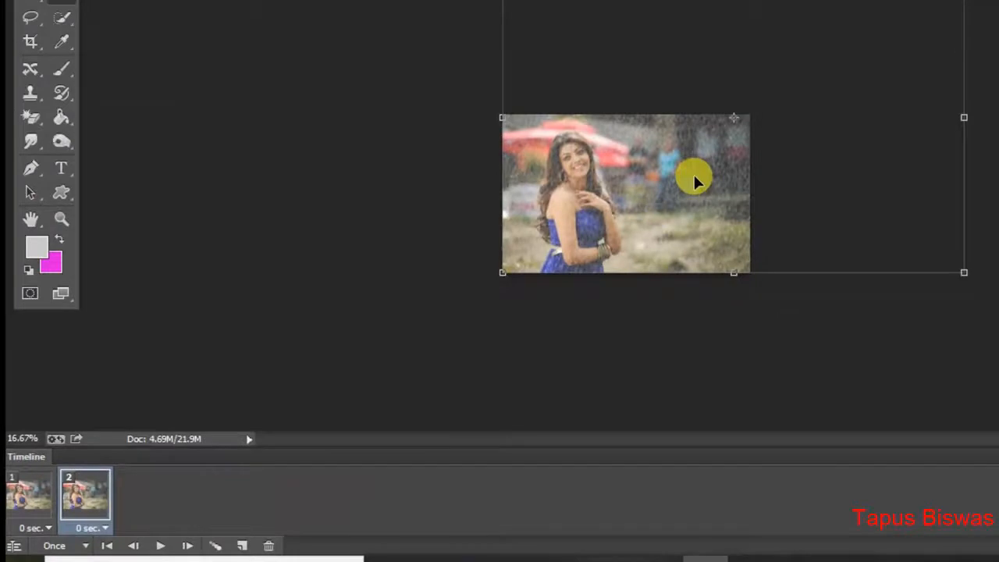
{"action": "left_click_drag", "start_coordinate": [694, 177], "coordinate": [659, 206]}
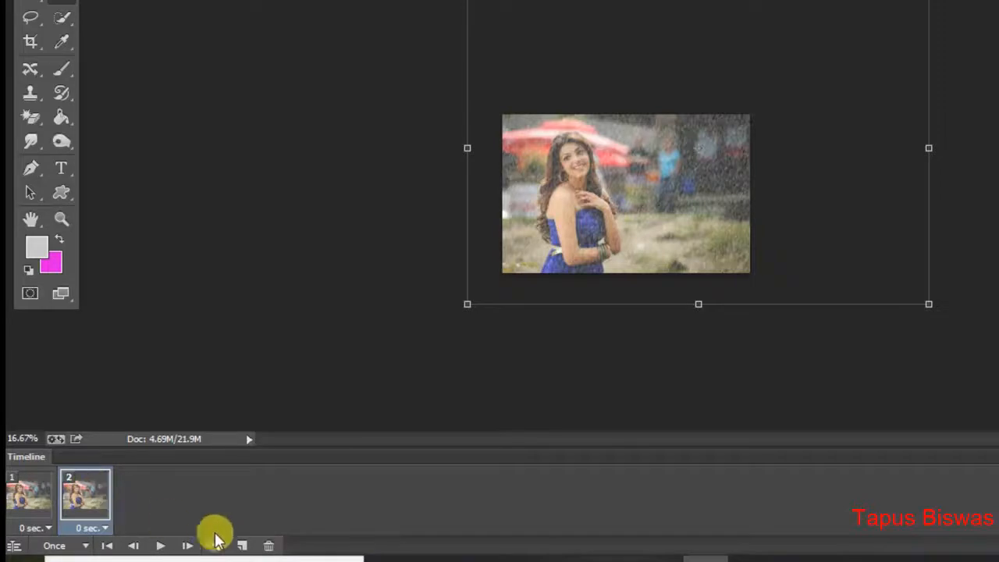
{"action": "left_click", "coordinate": [242, 547]}
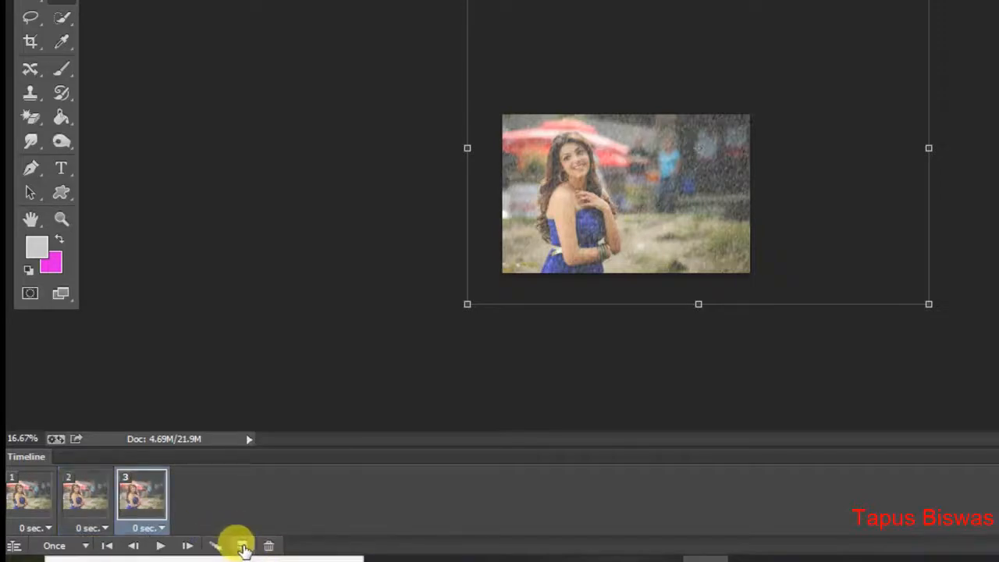
{"action": "left_click_drag", "start_coordinate": [641, 205], "coordinate": [599, 224]}
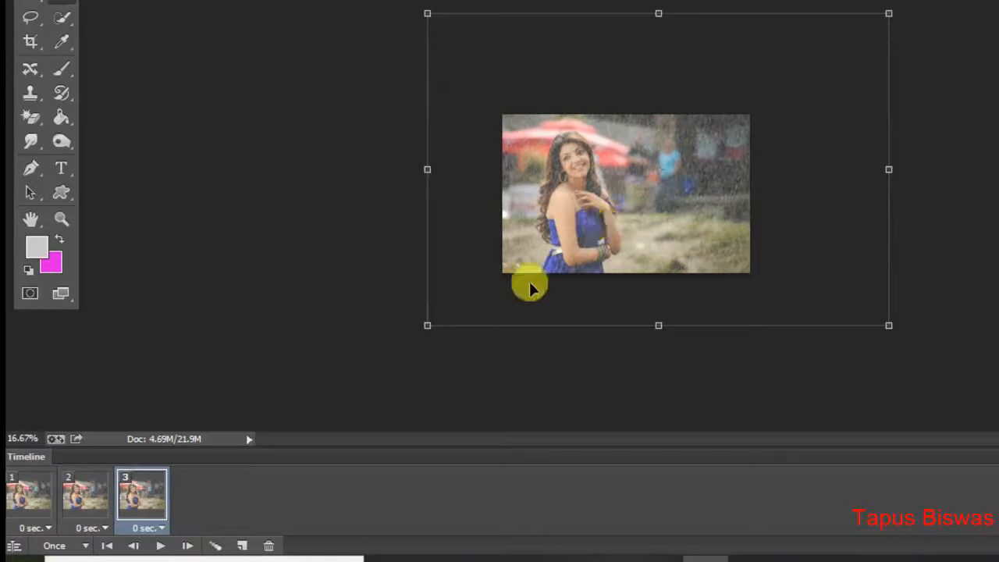
Add frames 4 to 7 the same way, shifting the rain layer diagonally down-left until its upper-right corner meets the photo's in frame 7.
{"action": "left_click", "coordinate": [242, 546]}
{"action": "left_click_drag", "start_coordinate": [624, 227], "coordinate": [645, 248]}
{"action": "left_click", "coordinate": [242, 547]}
{"action": "left_click", "coordinate": [242, 546]}
{"action": "left_click", "coordinate": [242, 546]}
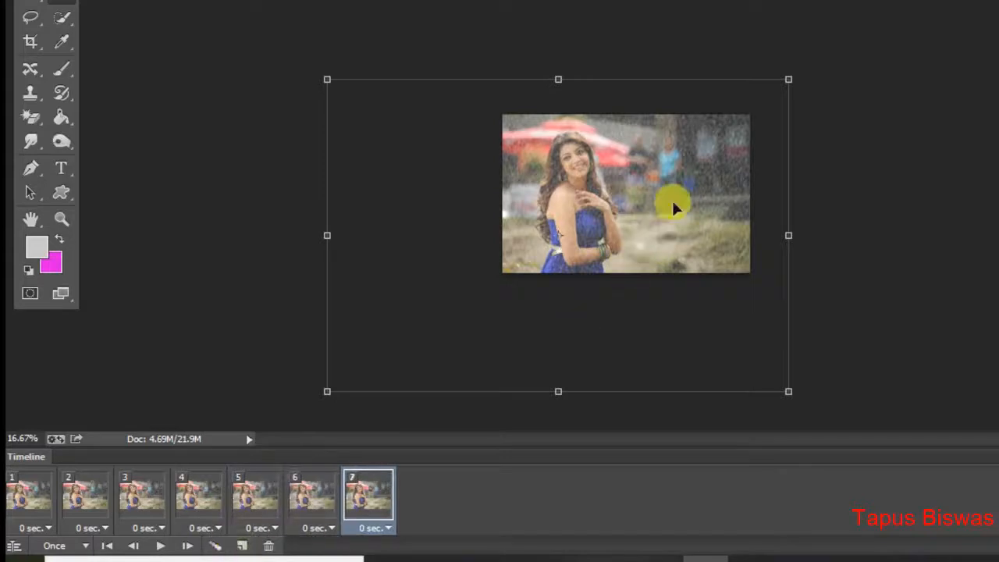
{"action": "left_click_drag", "start_coordinate": [671, 203], "coordinate": [636, 235]}
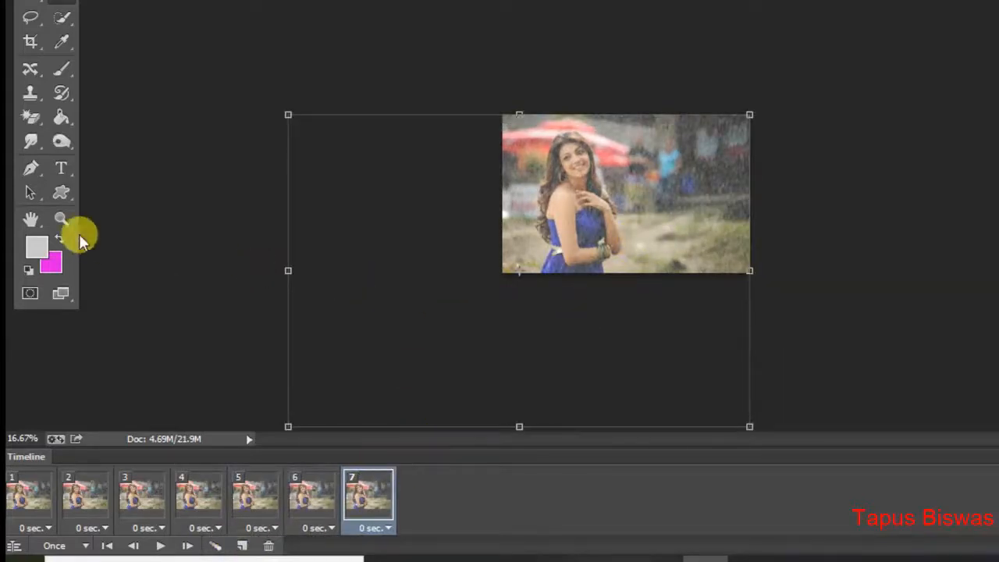
Fit the photo to the screen and set the delay of all seven frames to 0.1 seconds.
{"action": "left_click", "coordinate": [61, 219]}
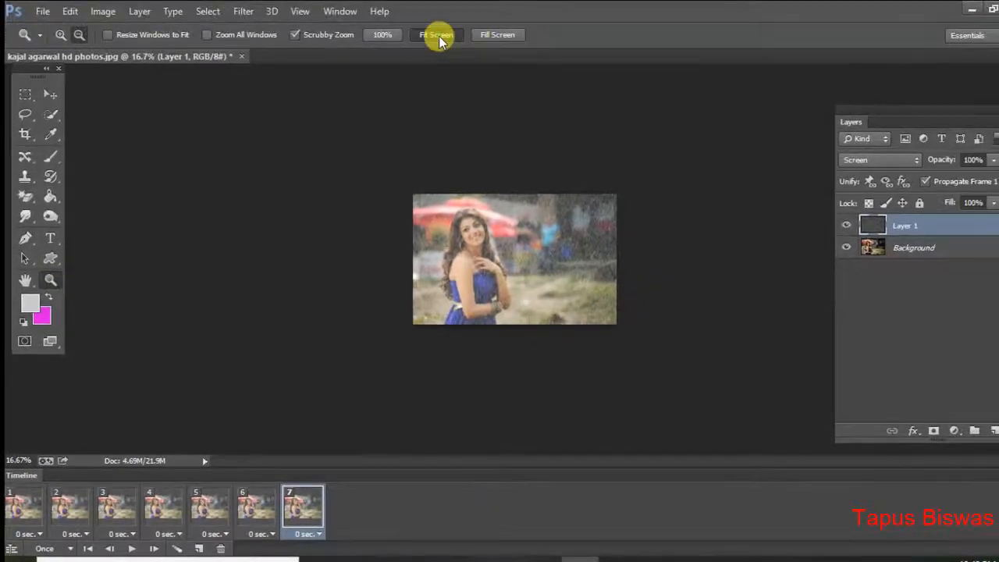
{"action": "left_click", "coordinate": [438, 35]}
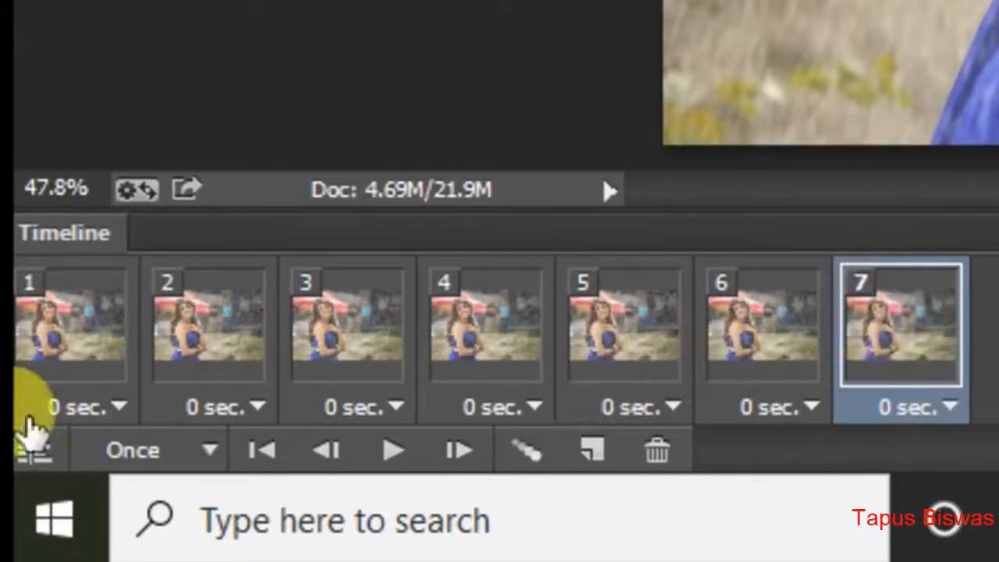
{"action": "left_click", "coordinate": [97, 313]}
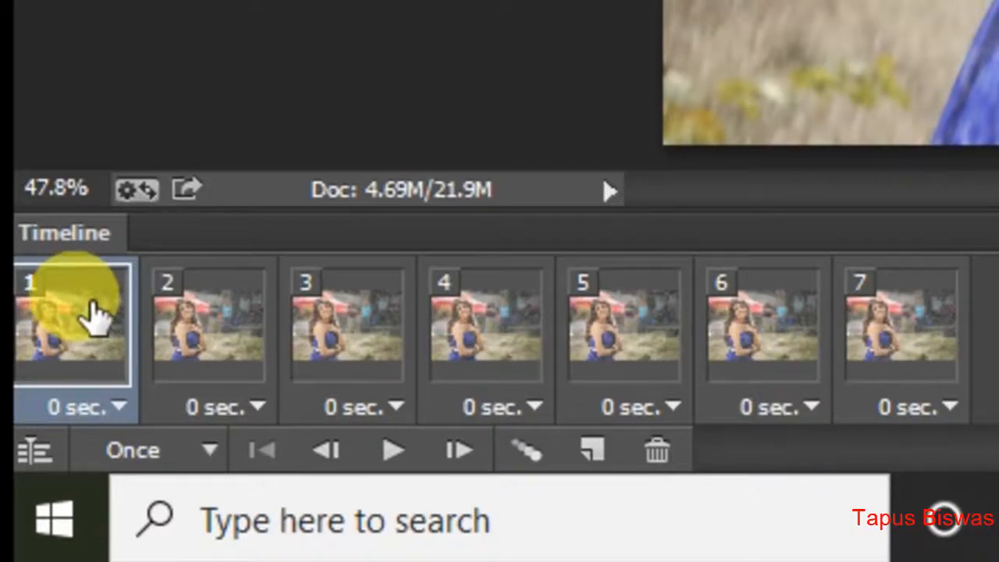
{"action": "left_click", "coordinate": [910, 328], "text": "shift"}
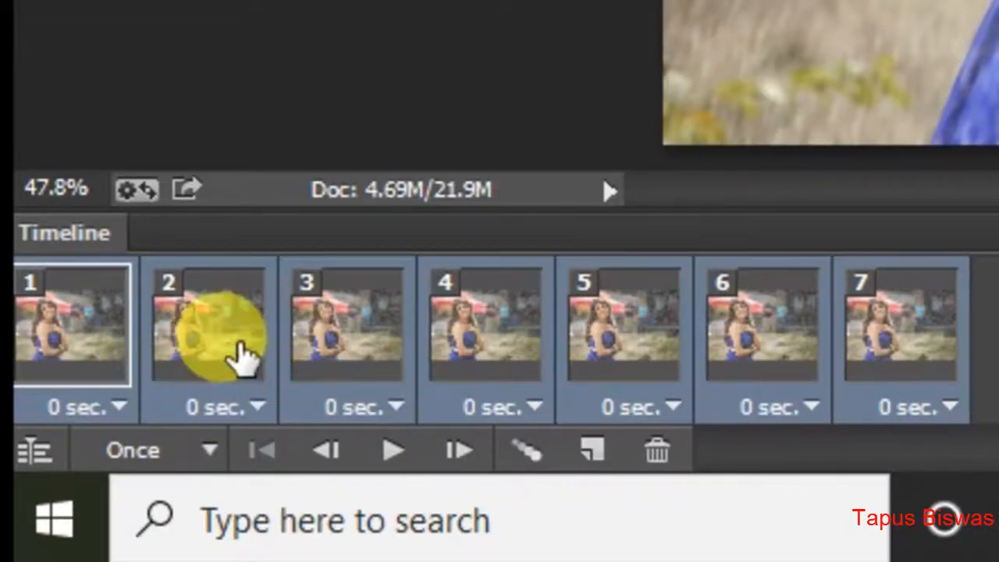
{"action": "left_click", "coordinate": [262, 408]}
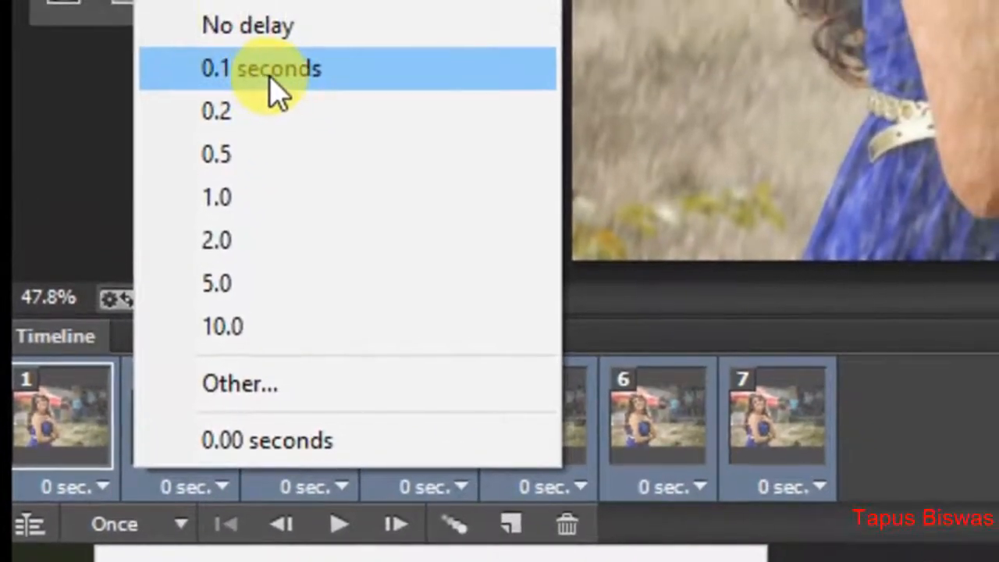
{"action": "left_click", "coordinate": [270, 79]}
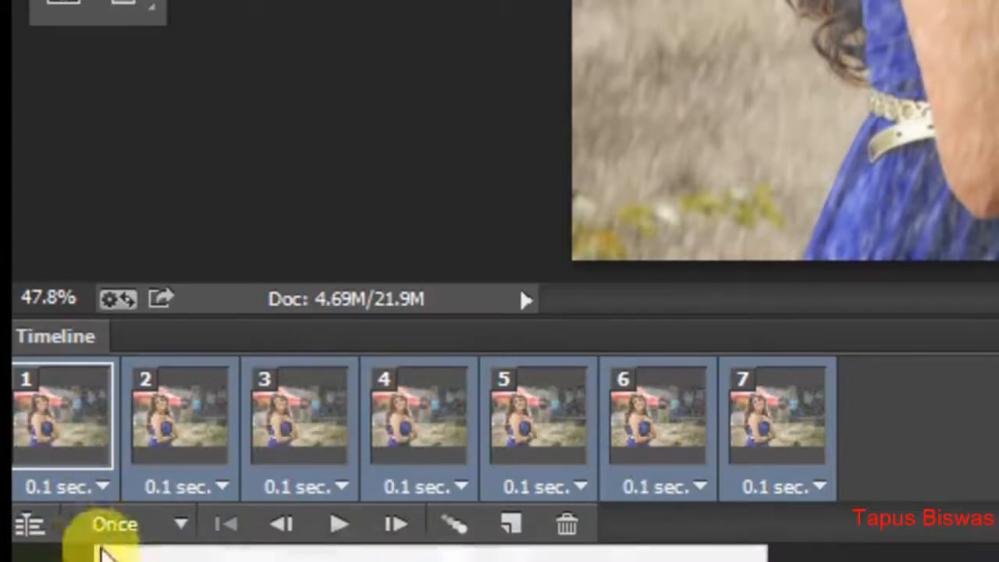
Set the animation's looping to Forever and play it briefly to preview the rain.
{"action": "left_click", "coordinate": [148, 538]}
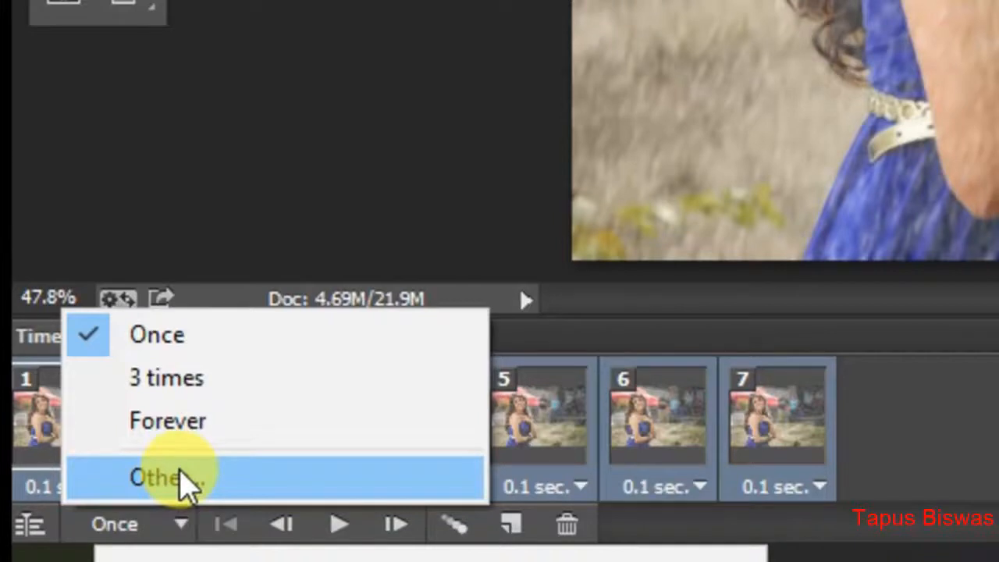
{"action": "left_click", "coordinate": [167, 421]}
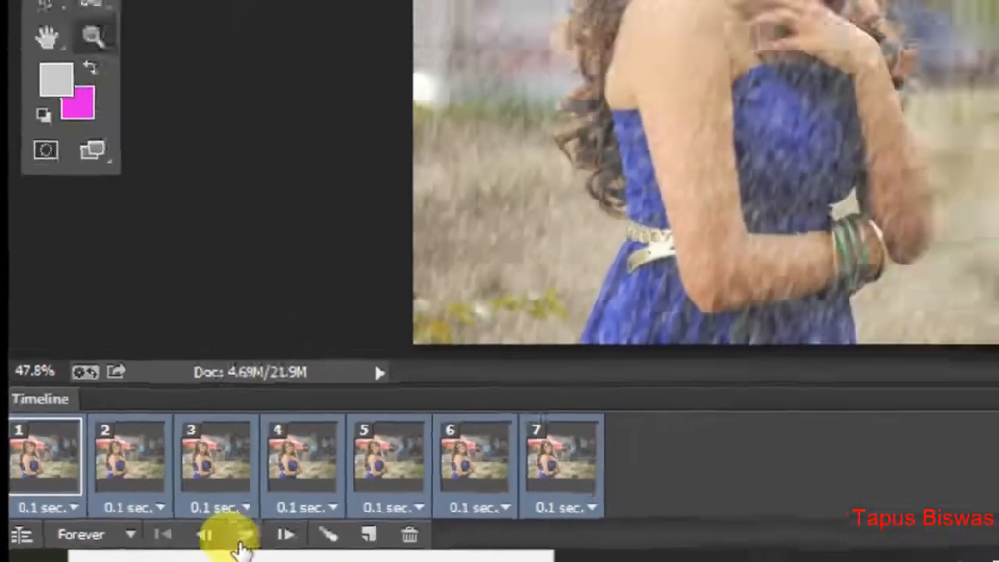
{"action": "left_click", "coordinate": [242, 537]}
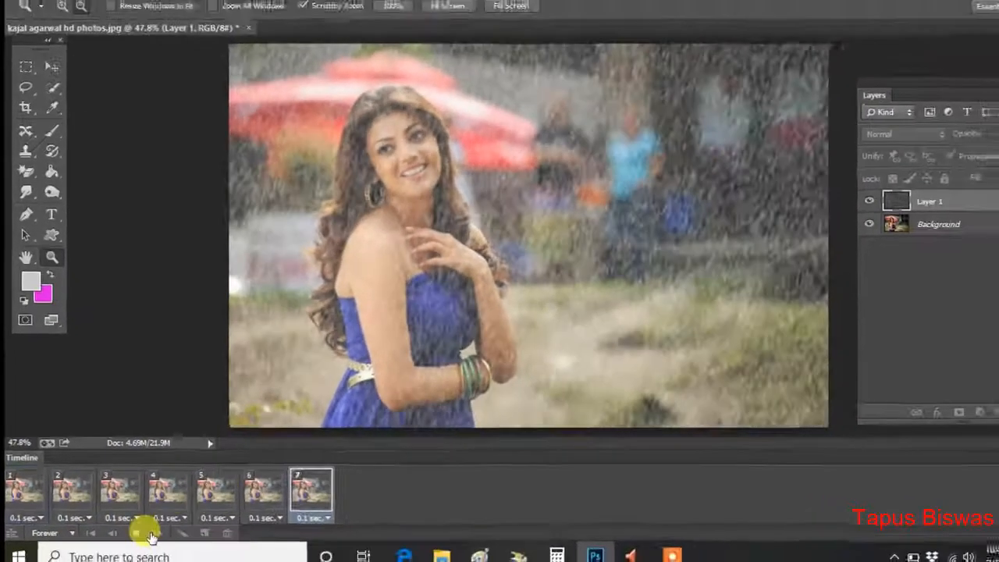
{"action": "left_click", "coordinate": [137, 534]}
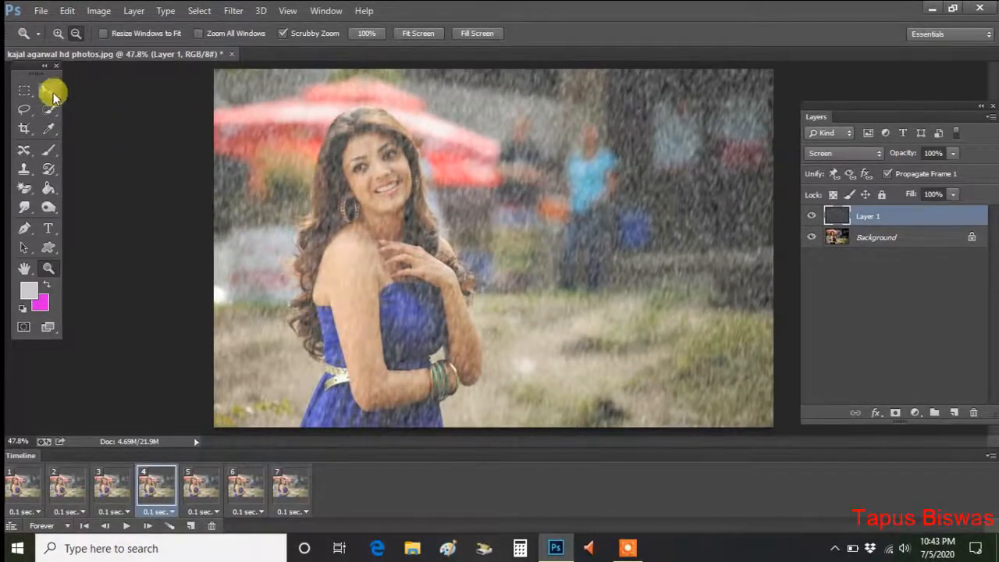
Start a Save for Web export of the animation in GIF format, using the GIF 128 Dithered preset.
{"action": "left_click", "coordinate": [41, 10]}
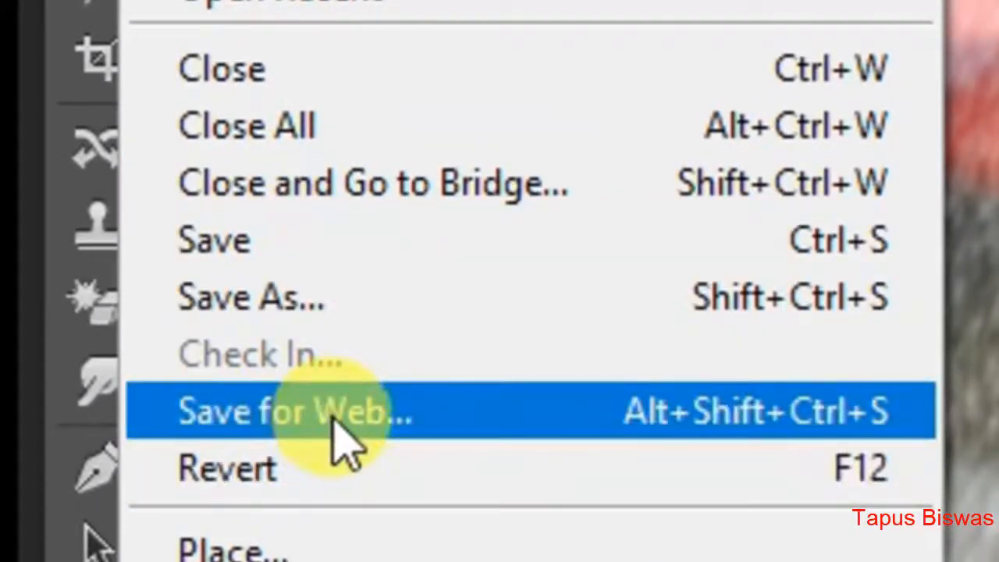
{"action": "left_click", "coordinate": [400, 409]}
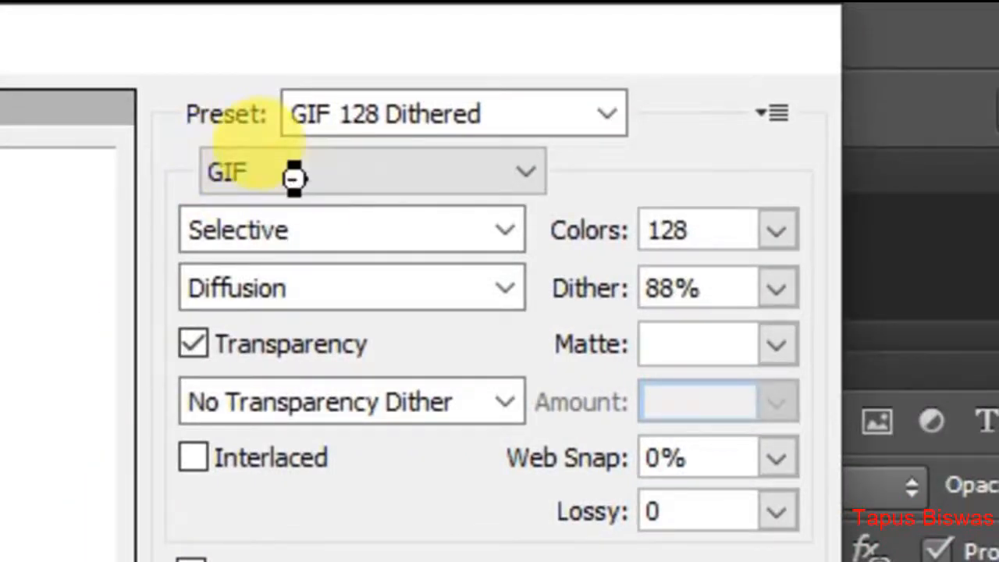
{"action": "left_click", "coordinate": [297, 185]}
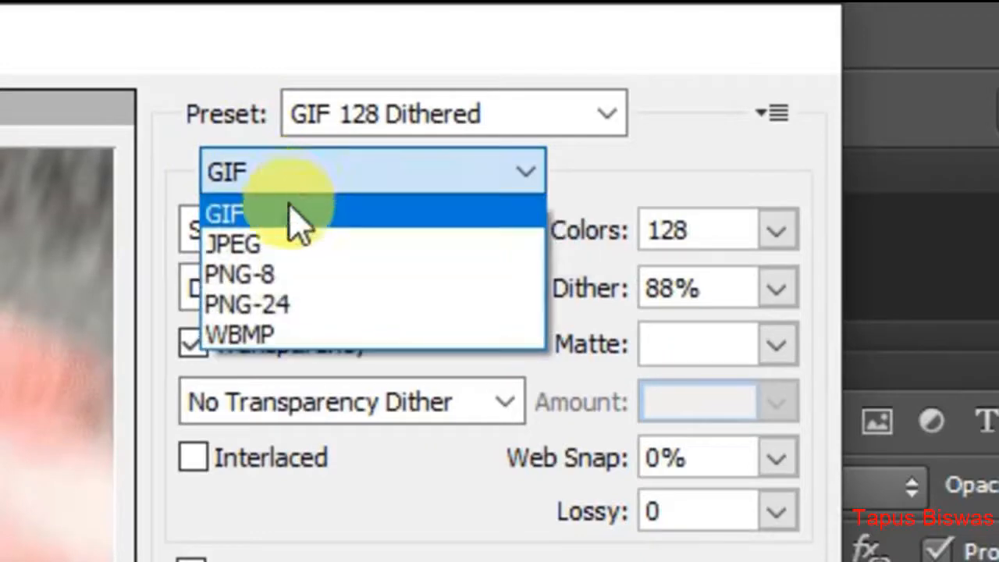
{"action": "left_click", "coordinate": [266, 219]}
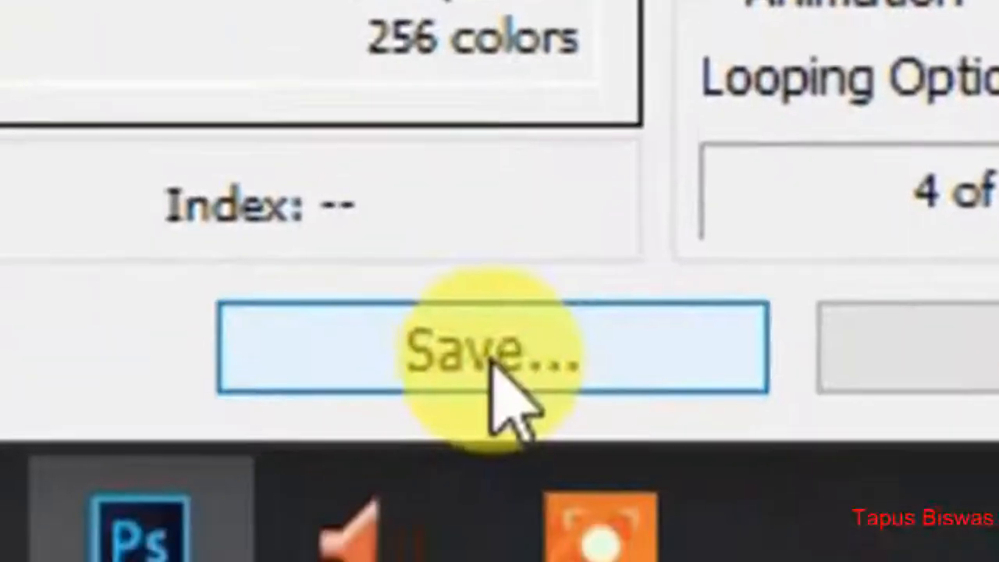
{"action": "left_click", "coordinate": [496, 364]}
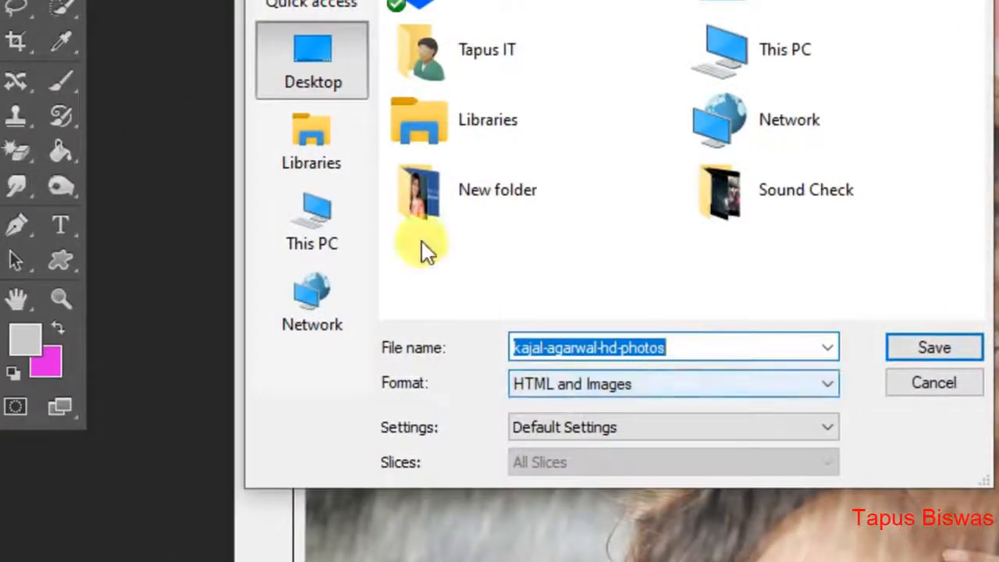
Save the export to the Desktop as "Animation Rain" in the HTML and Images format.
{"action": "left_click", "coordinate": [576, 347]}
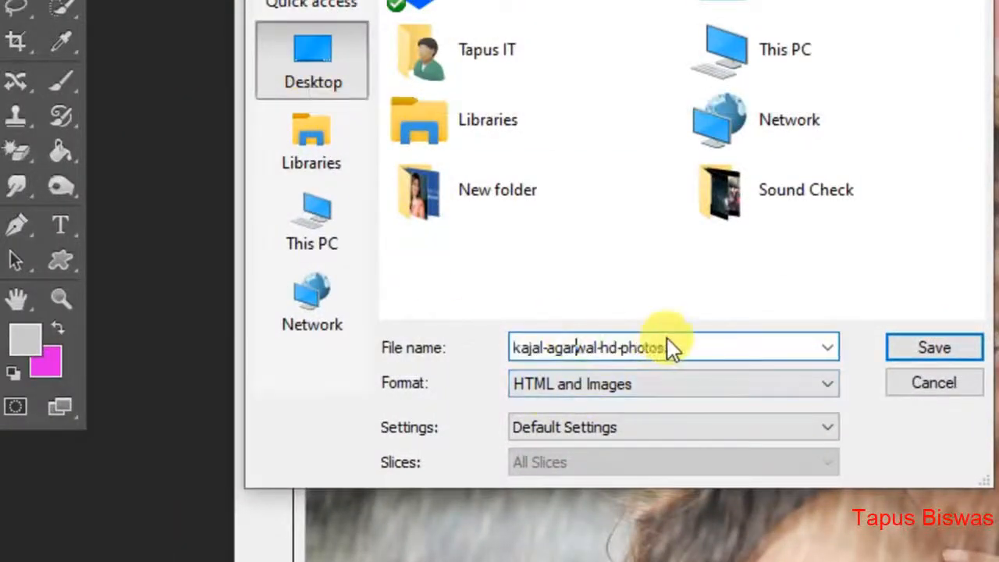
{"action": "double_click", "coordinate": [672, 348]}
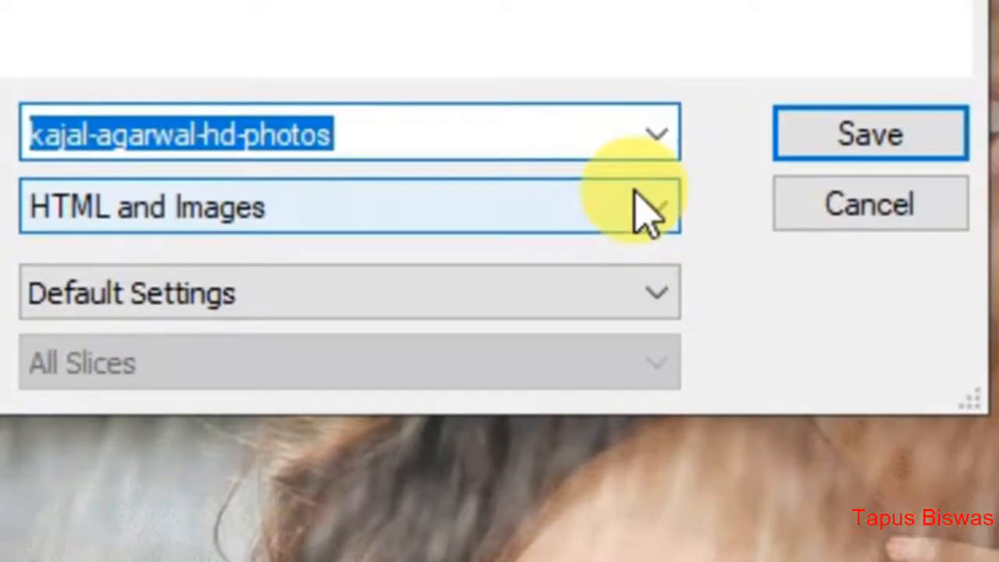
{"action": "type", "text": "An"}
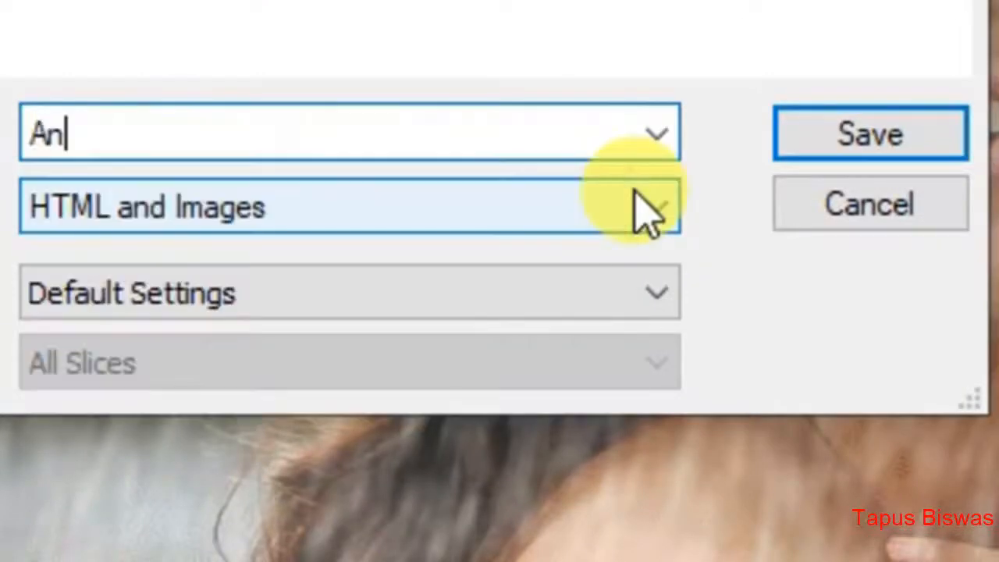
{"action": "type", "text": "imation"}
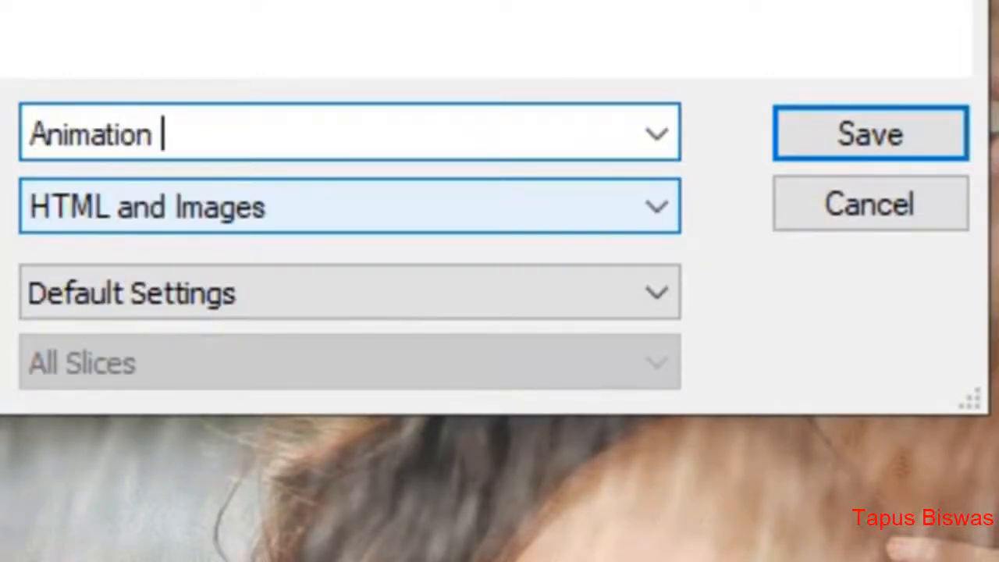
{"action": "type", "text": " Rain"}
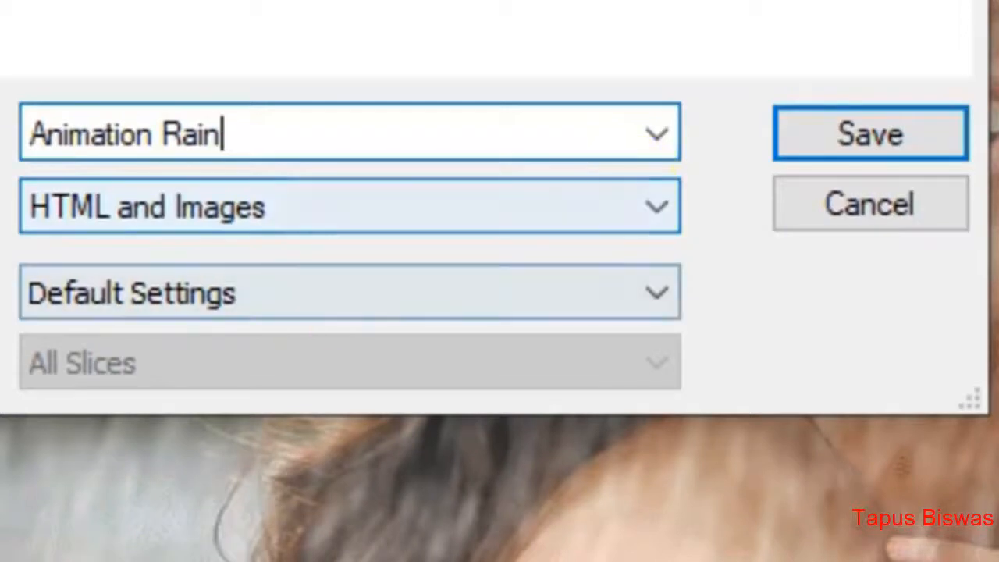
{"action": "left_click", "coordinate": [178, 219]}
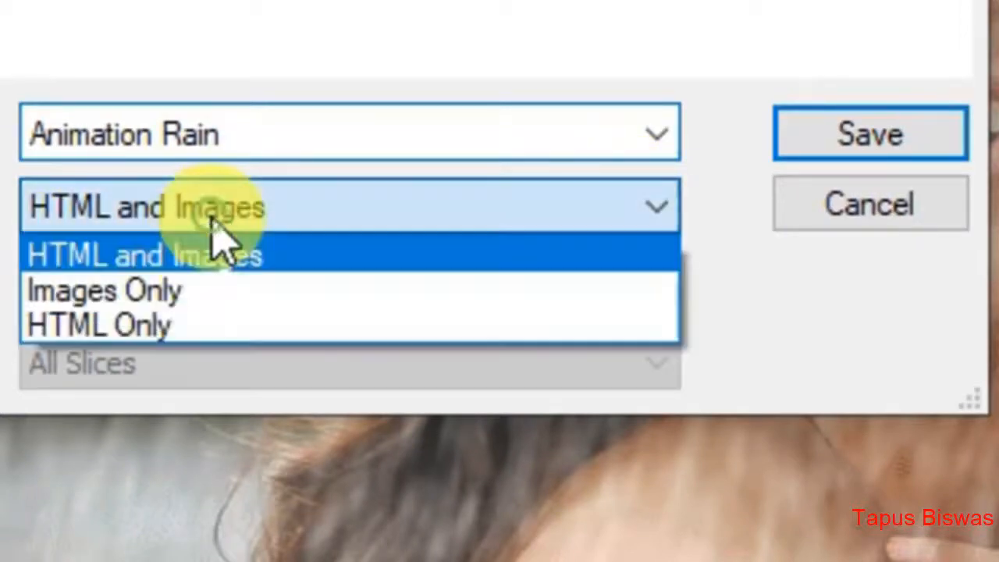
{"action": "left_click", "coordinate": [103, 260]}
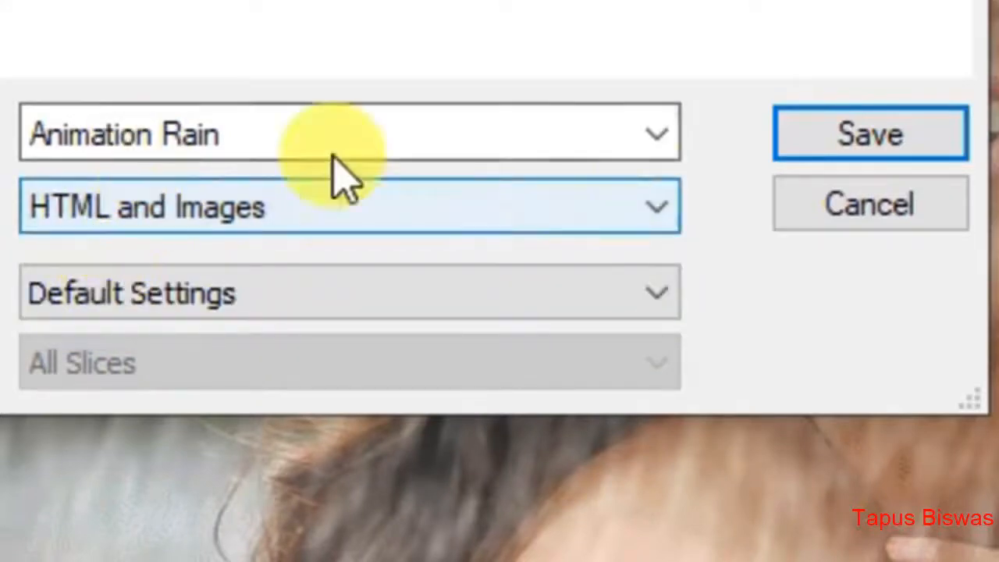
{"action": "left_click", "coordinate": [854, 155]}
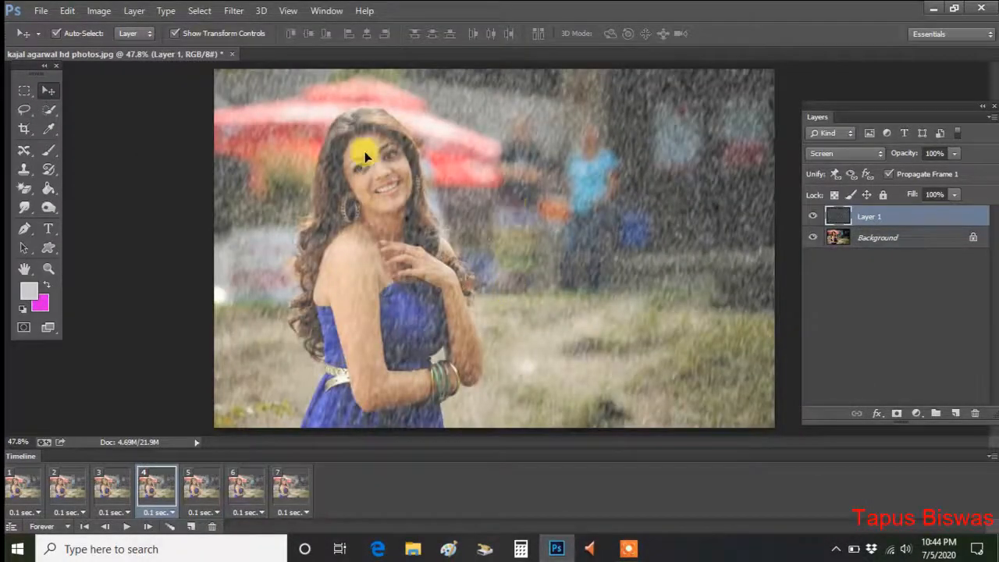
Switch to the desktop and open the exported Animation-Rain HTML file in Google Chrome.
{"action": "left_click", "coordinate": [935, 11]}
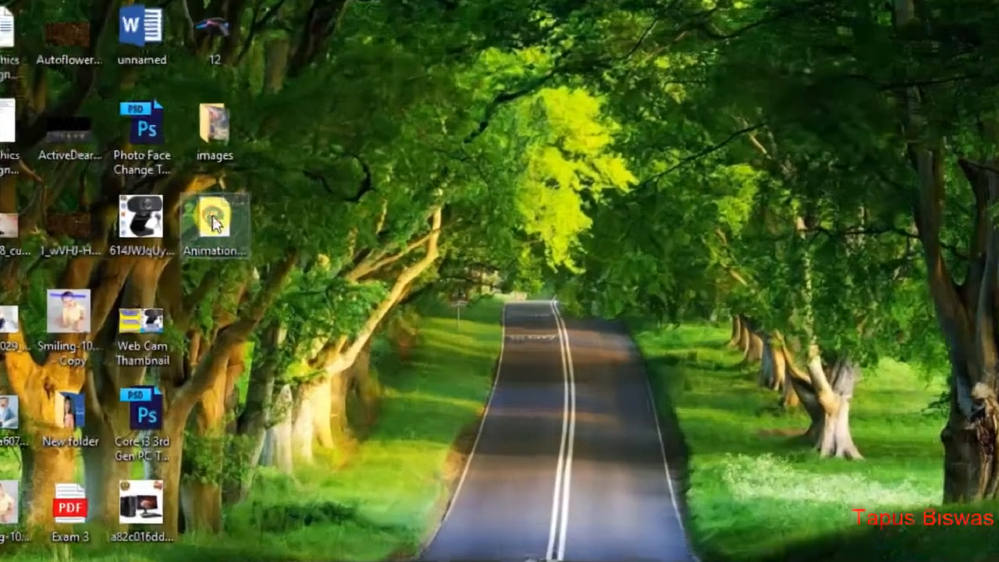
{"action": "right_click", "coordinate": [247, 246]}
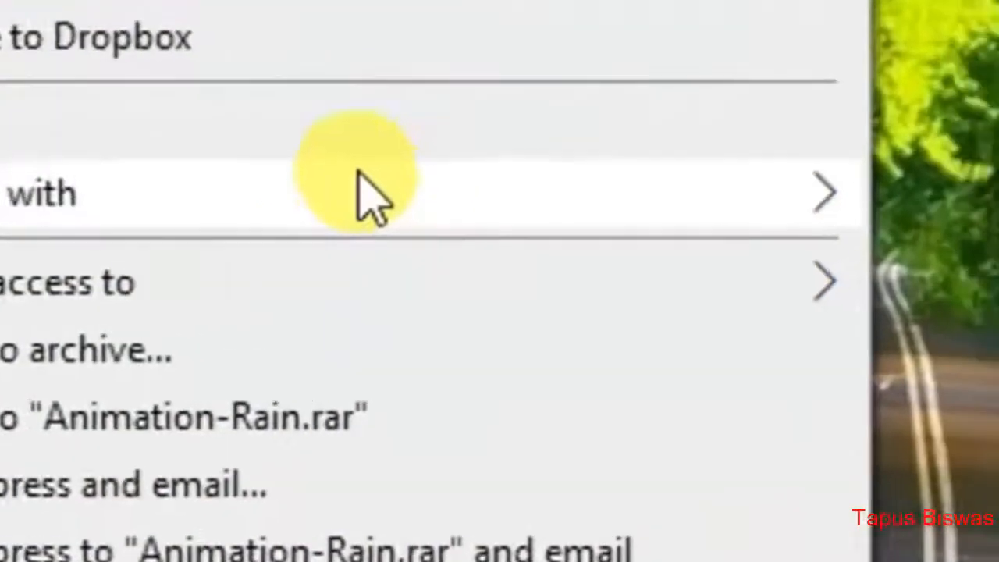
{"action": "mouse_move", "coordinate": [438, 205]}
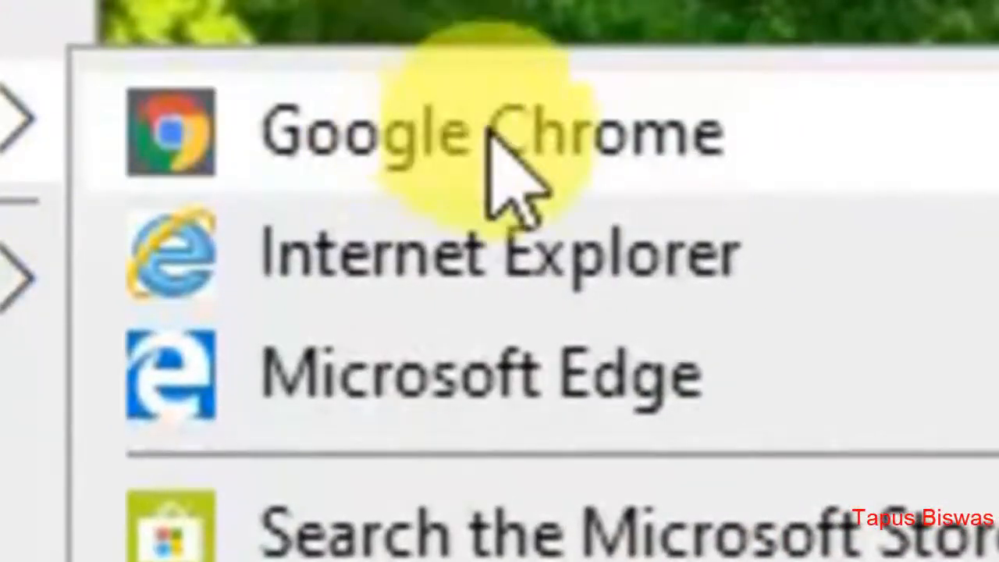
{"action": "left_click", "coordinate": [491, 129]}
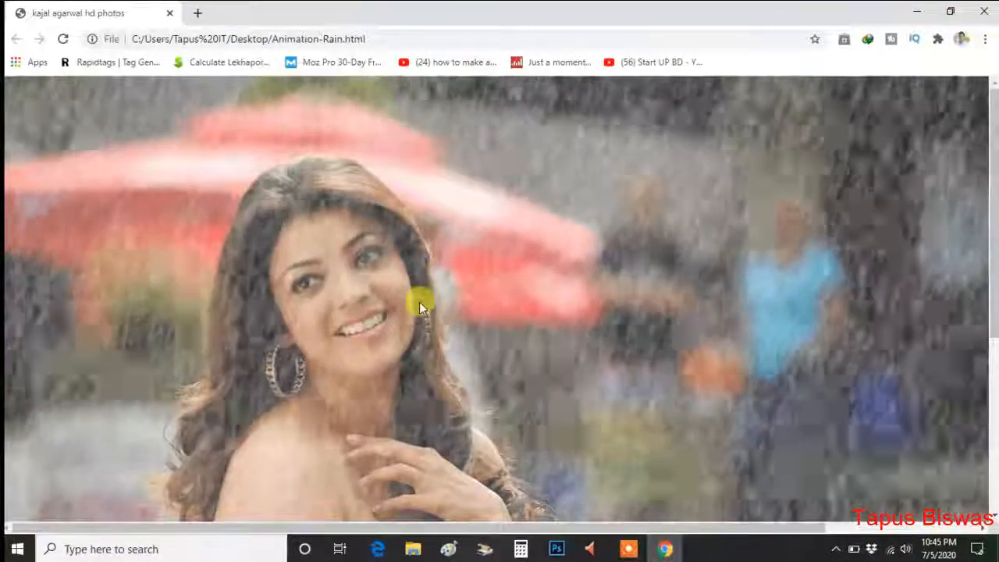
View more of the rain animation by zooming the page out below 75%, and close Chrome to return to Photoshop.
{"action": "left_click", "coordinate": [985, 39]}
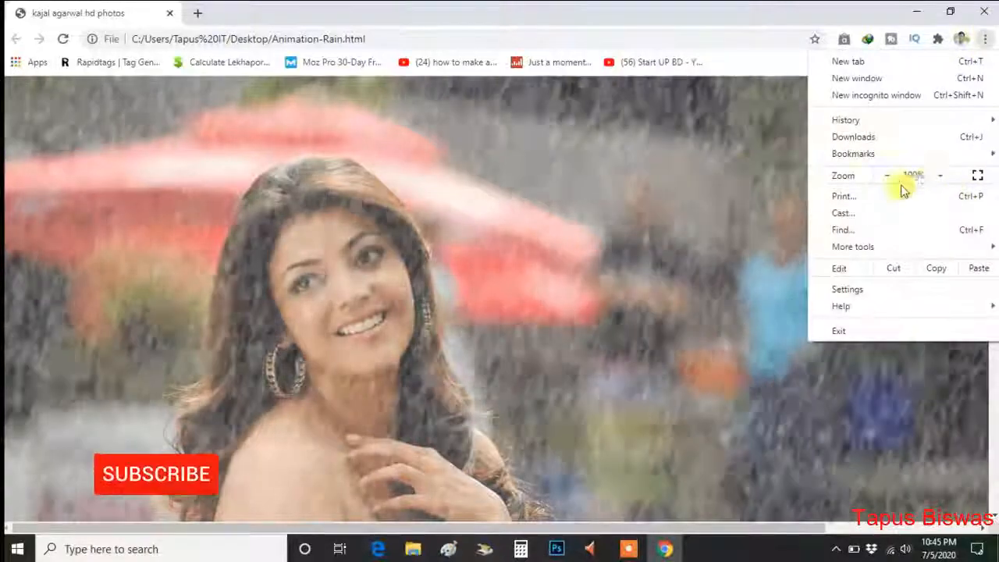
{"action": "left_click", "coordinate": [887, 175]}
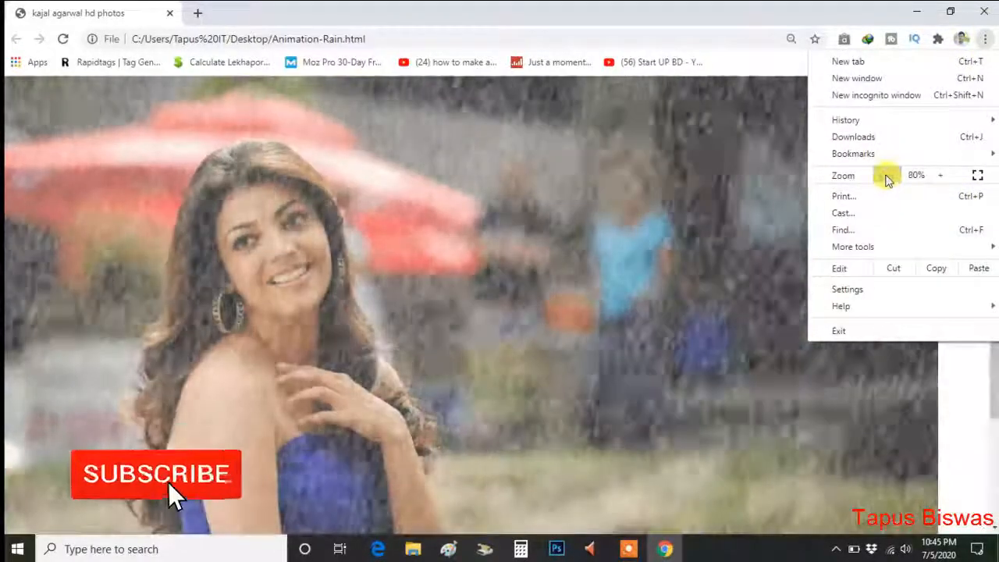
{"action": "left_click", "coordinate": [887, 176]}
{"action": "left_click", "coordinate": [886, 176]}
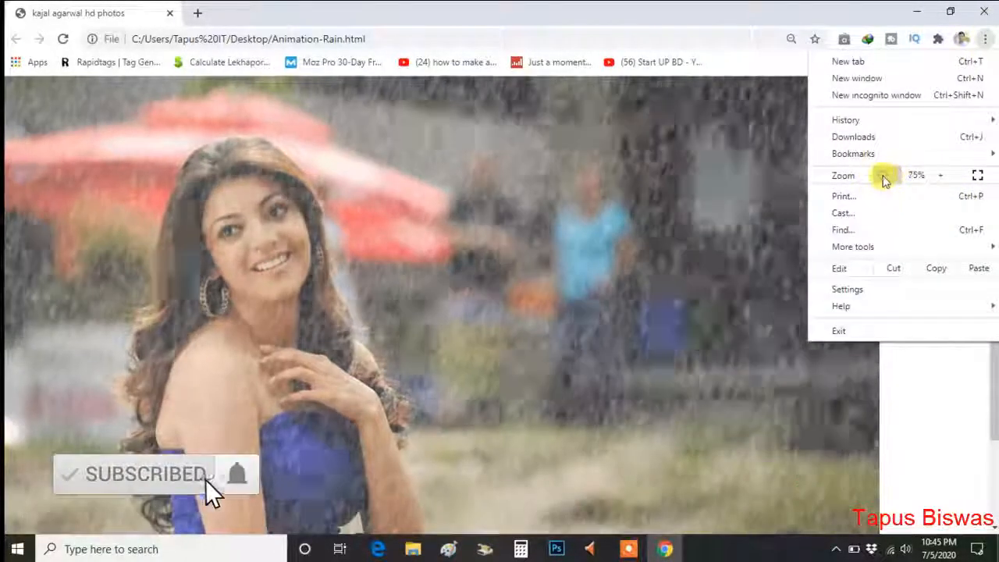
{"action": "left_click", "coordinate": [886, 175]}
{"action": "left_click", "coordinate": [868, 363]}
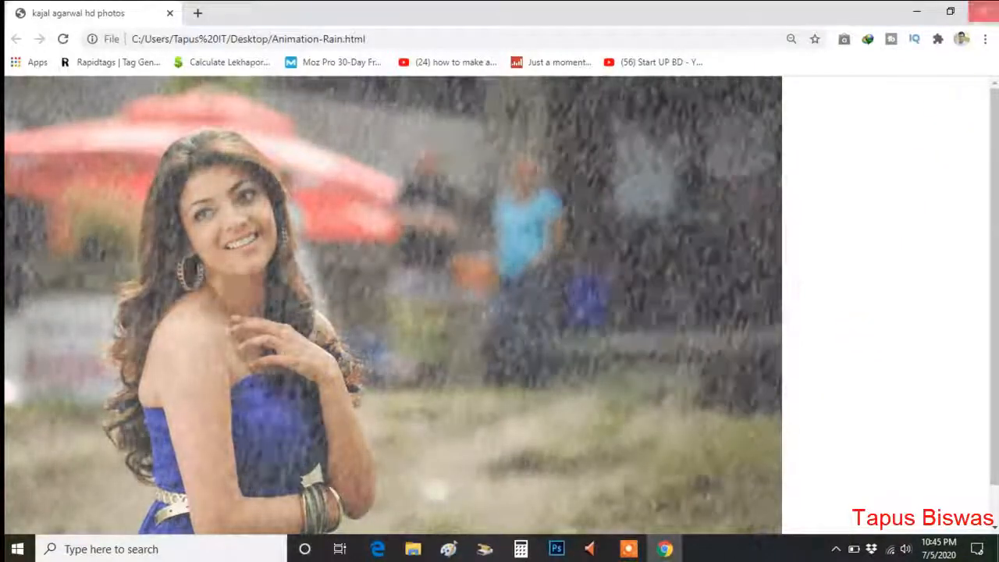
{"action": "left_click", "coordinate": [986, 11]}
{"action": "left_click", "coordinate": [571, 552]}
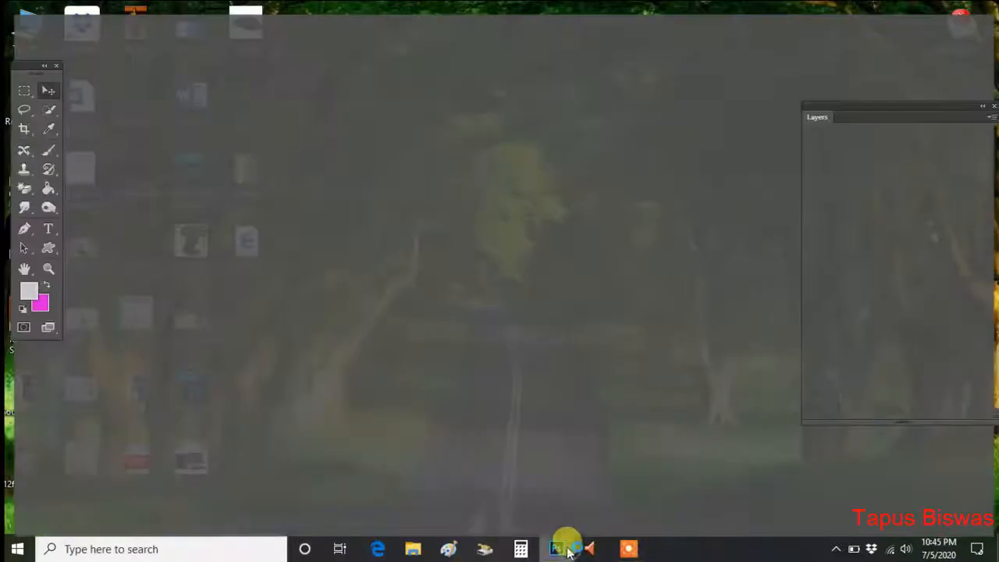